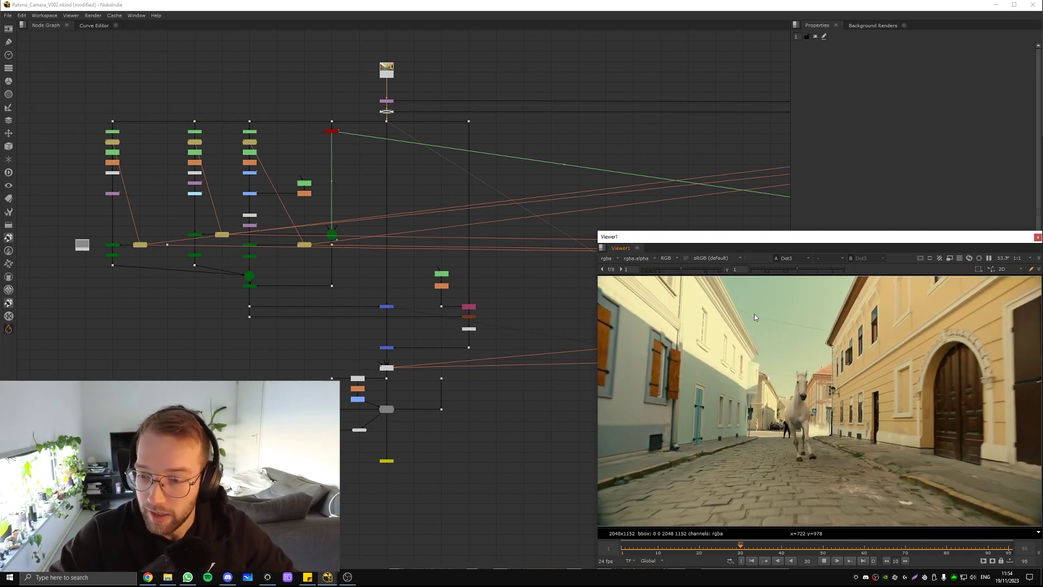
Scrub the timeline and play the original footage of the horse in the cobbled street.
{"action": "scroll", "coordinate": [366, 135], "scroll_direction": "up", "scroll_amount": 3}
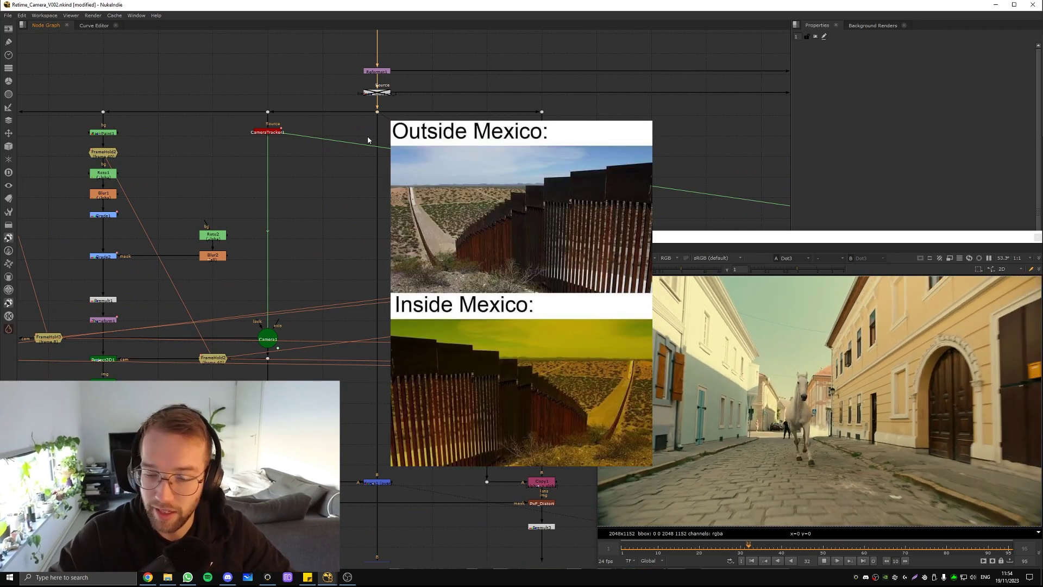
{"action": "left_click_drag", "start_coordinate": [354, 120], "coordinate": [418, 100]}
{"action": "scroll", "coordinate": [395, 99], "scroll_direction": "down", "scroll_amount": 4}
{"action": "middle_click_drag", "start_coordinate": [375, 98], "coordinate": [367, 155]}
{"action": "scroll", "coordinate": [368, 175], "scroll_direction": "up", "scroll_amount": 3}
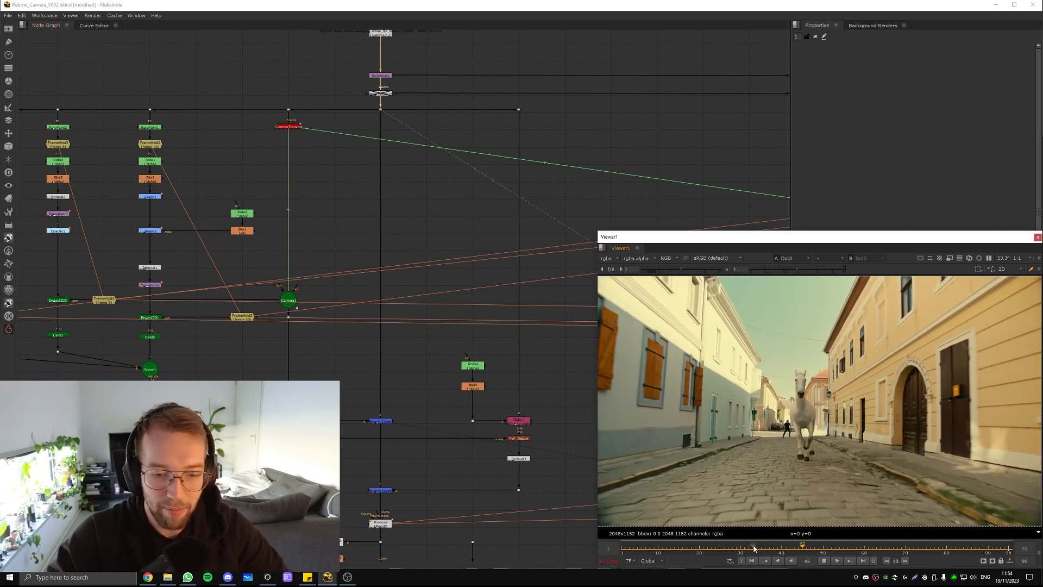
{"action": "left_click_drag", "start_coordinate": [754, 549], "coordinate": [677, 547]}
{"action": "key", "text": "l"}
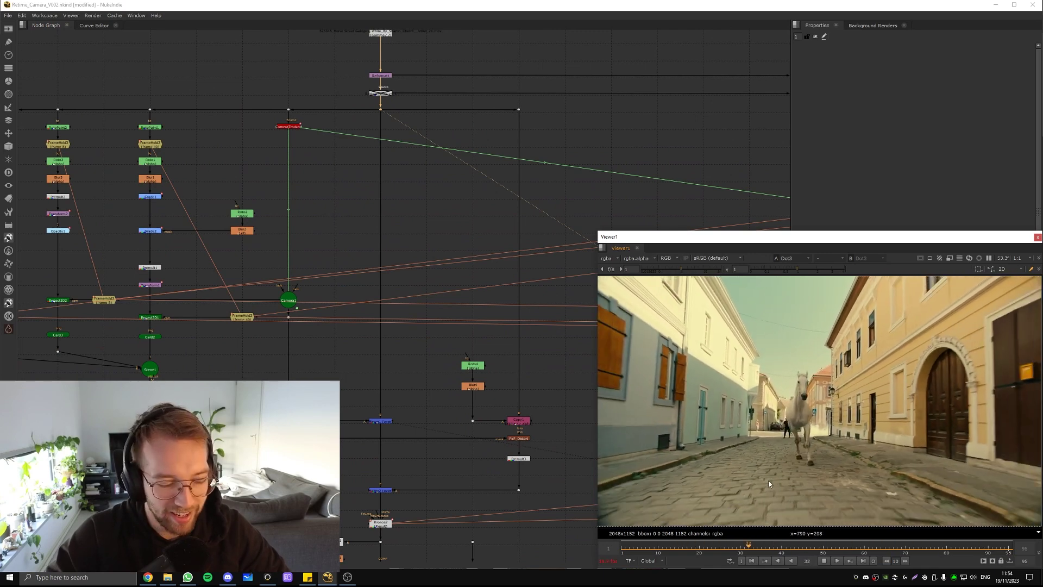
{"action": "key", "text": "k"}
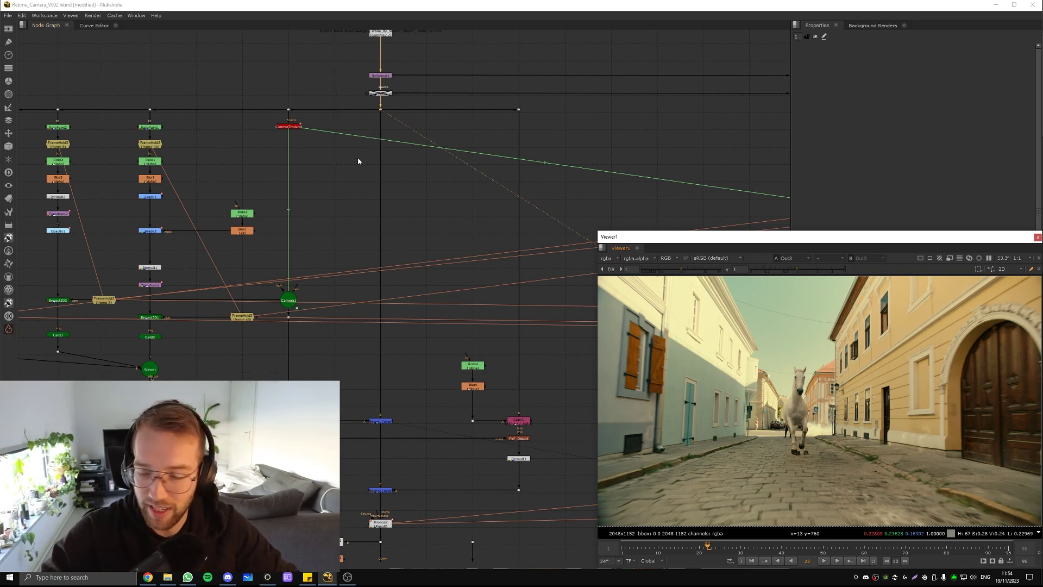
Look over the whole node graph and select the group of projection branches beside the main pipe.
{"action": "left_click", "coordinate": [405, 114]}
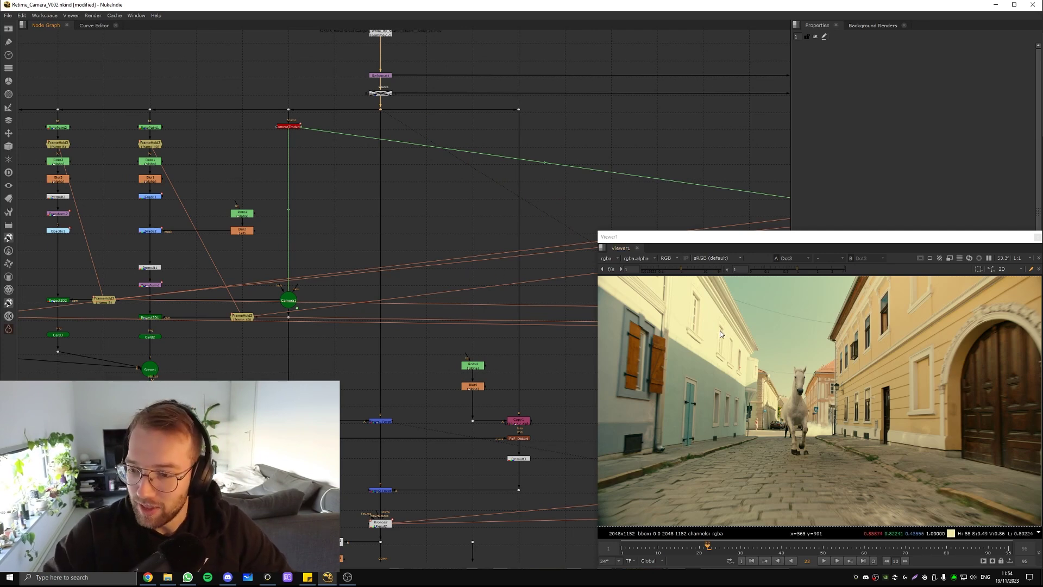
{"action": "middle_click_drag", "start_coordinate": [390, 281], "coordinate": [464, 261]}
{"action": "scroll", "coordinate": [444, 178], "scroll_direction": "down", "scroll_amount": 4}
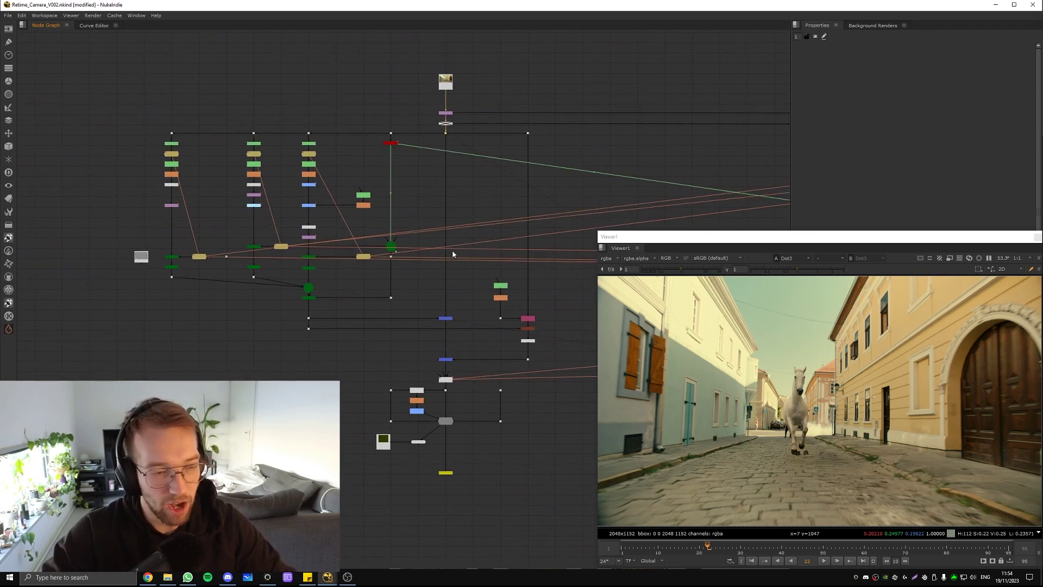
{"action": "scroll", "coordinate": [452, 253], "scroll_direction": "down", "scroll_amount": 3}
{"action": "scroll", "coordinate": [421, 207], "scroll_direction": "up", "scroll_amount": 3}
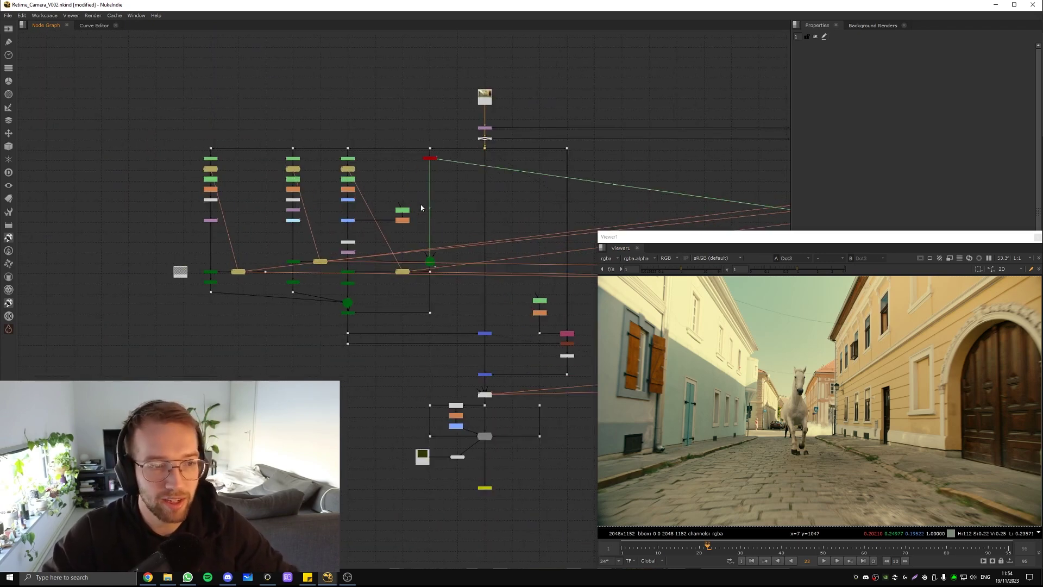
{"action": "scroll", "coordinate": [416, 224], "scroll_direction": "down", "scroll_amount": 2}
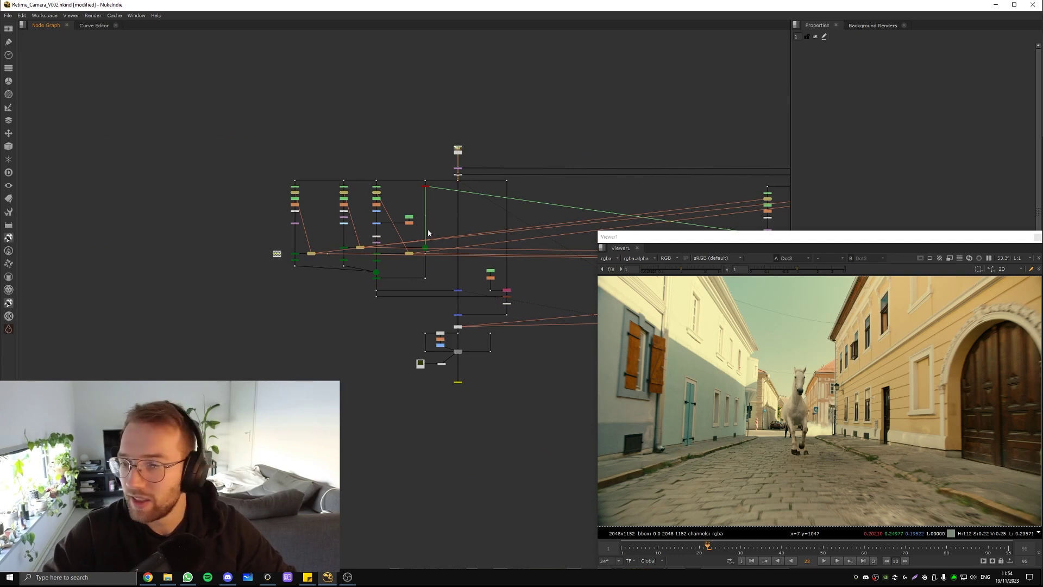
{"action": "scroll", "coordinate": [443, 318], "scroll_direction": "down", "scroll_amount": 4}
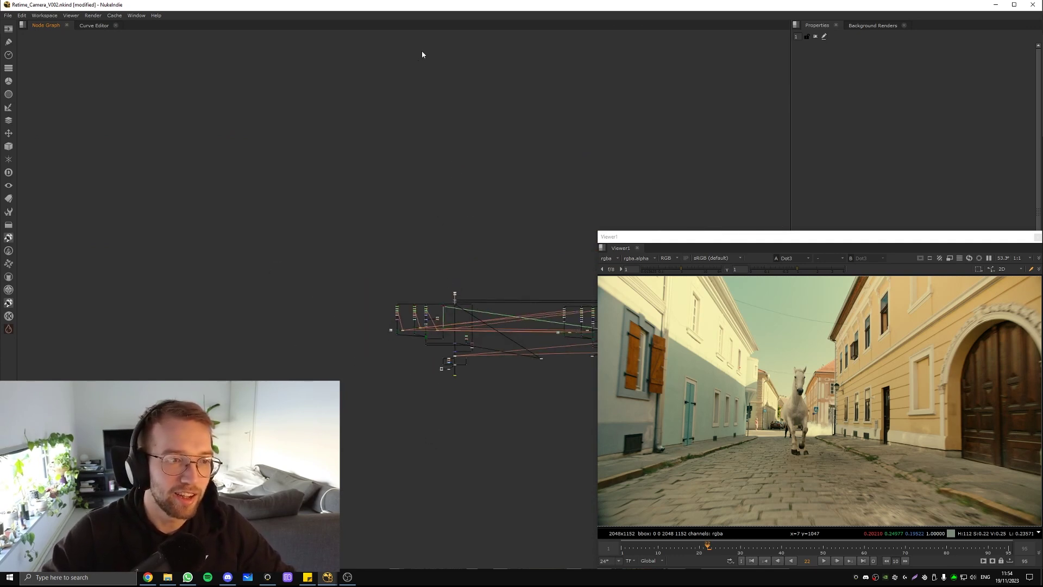
{"action": "left_click_drag", "start_coordinate": [448, 53], "coordinate": [58, 394]}
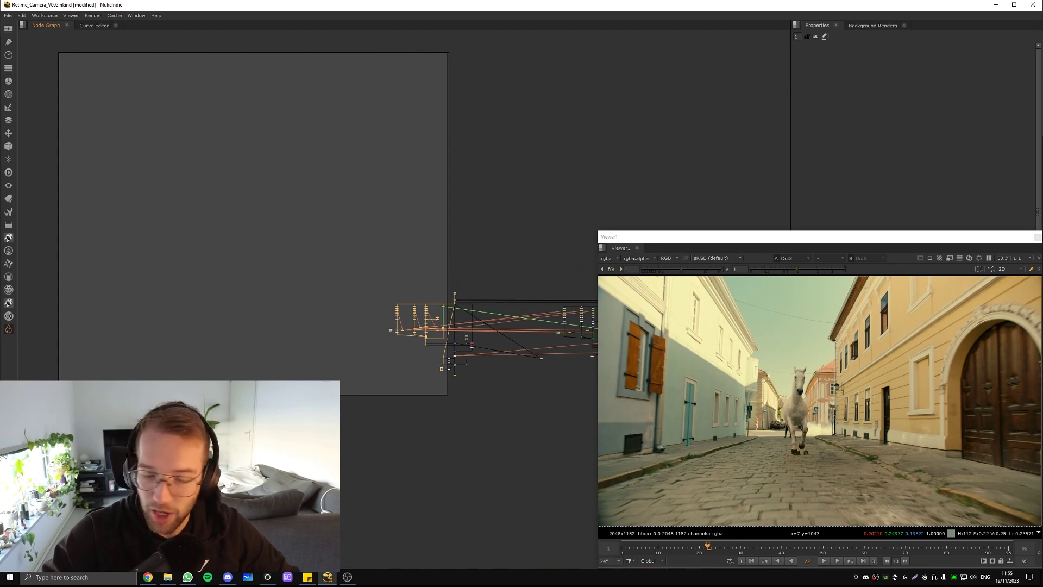
{"action": "left_click_drag", "start_coordinate": [59, 395], "coordinate": [59, 393]}
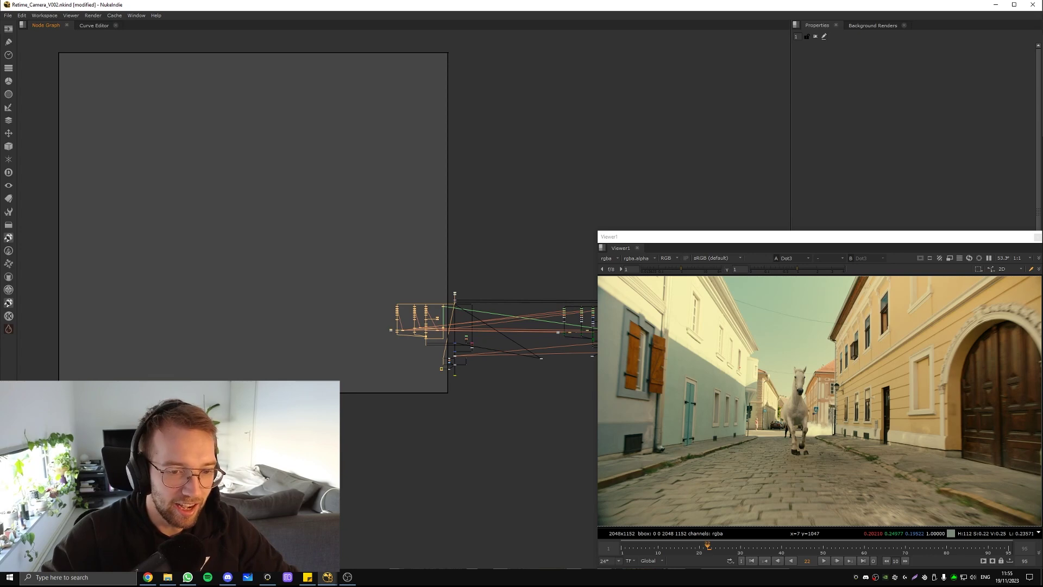
{"action": "left_click_drag", "start_coordinate": [59, 393], "coordinate": [170, 376]}
Open the Kronos2 node's settings, view its output and play back the retimed footage.
{"action": "scroll", "coordinate": [367, 341], "scroll_direction": "up", "scroll_amount": 6}
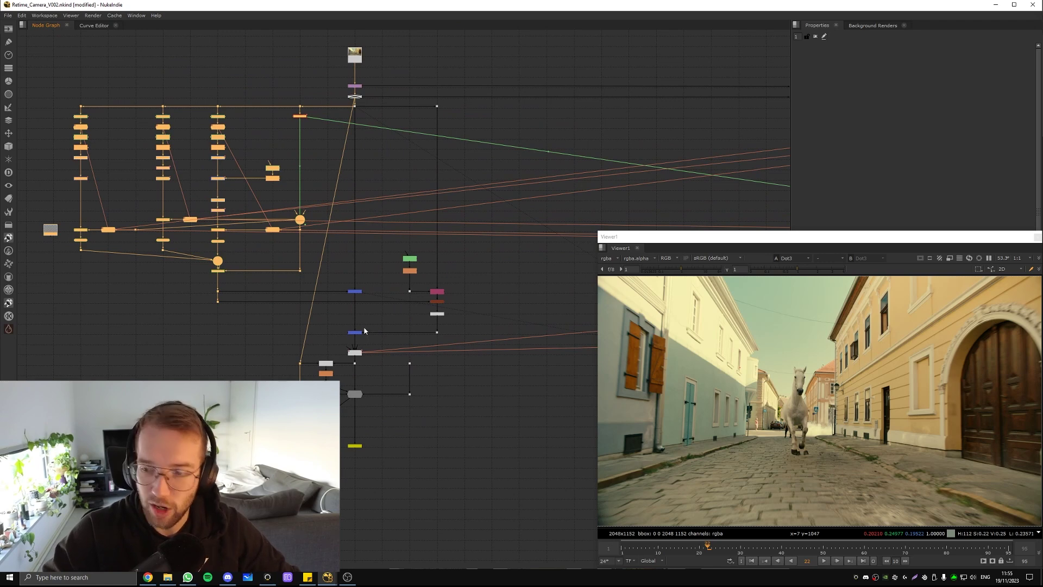
{"action": "scroll", "coordinate": [363, 327], "scroll_direction": "up", "scroll_amount": 3}
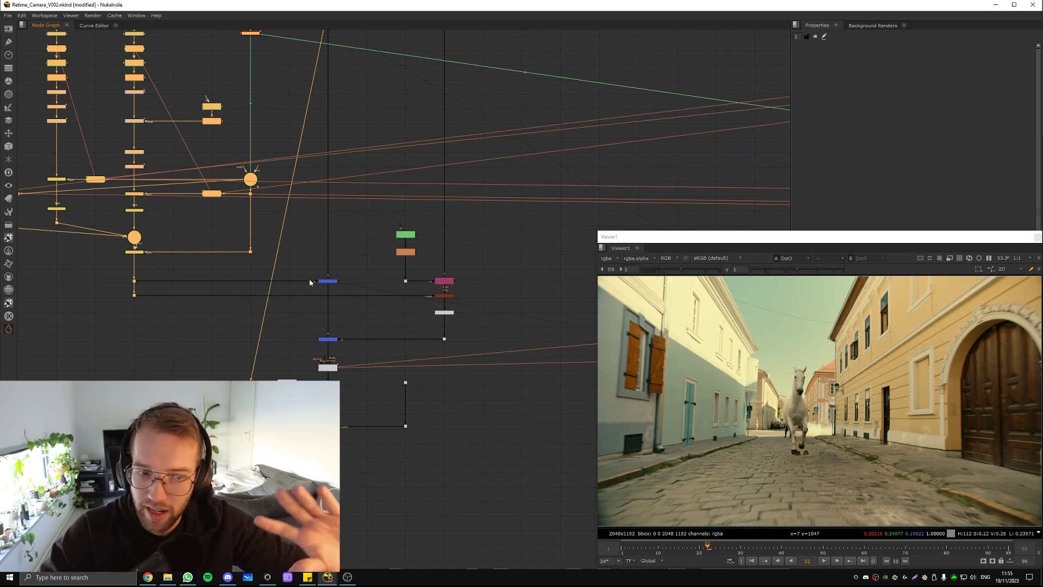
{"action": "scroll", "coordinate": [345, 375], "scroll_direction": "up", "scroll_amount": 5}
{"action": "double_click", "coordinate": [310, 357]}
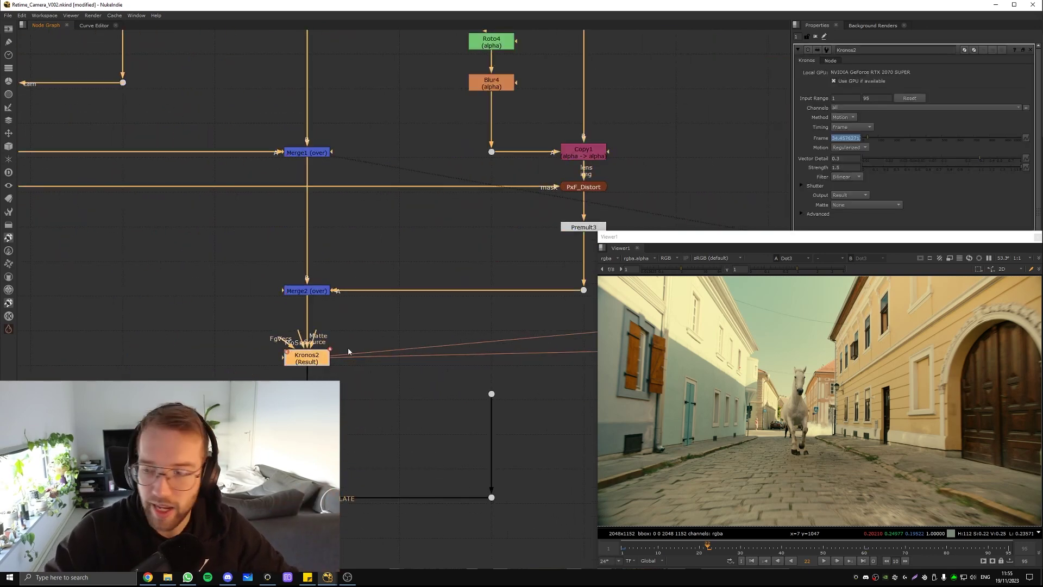
{"action": "left_click", "coordinate": [306, 358]}
{"action": "key", "text": "1"}
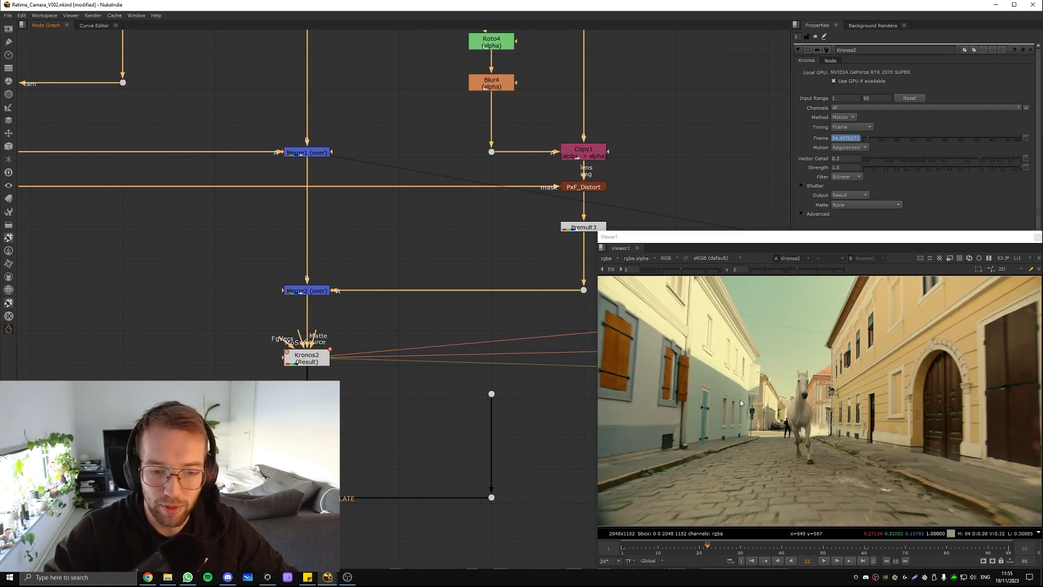
{"action": "key", "text": "l"}
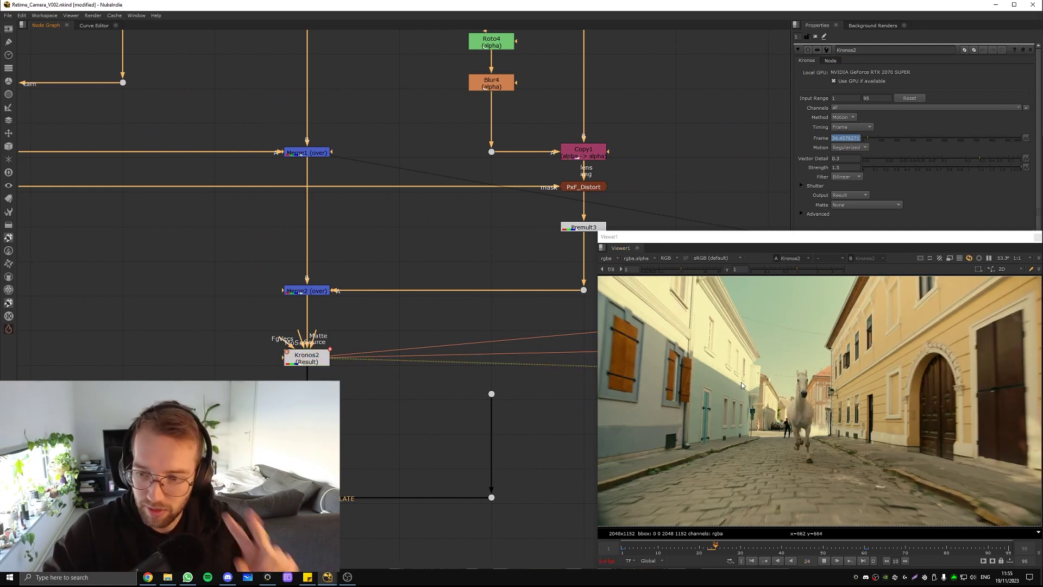
{"action": "left_click", "coordinate": [815, 549]}
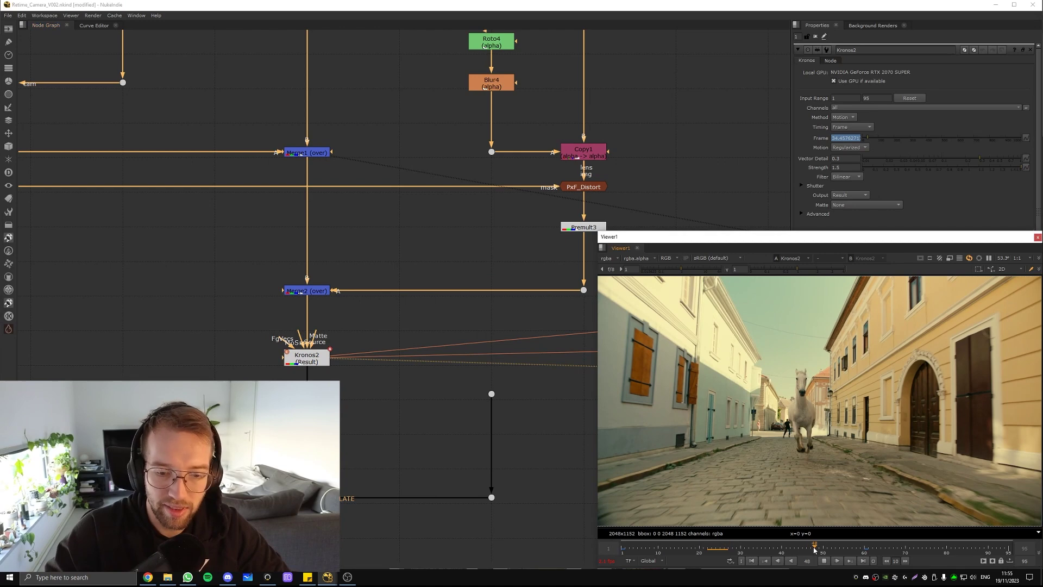
{"action": "left_click", "coordinate": [439, 325]}
Examine the projection branches and how they feed into the first merge on the main pipe.
{"action": "scroll", "coordinate": [418, 334], "scroll_direction": "down", "scroll_amount": 5}
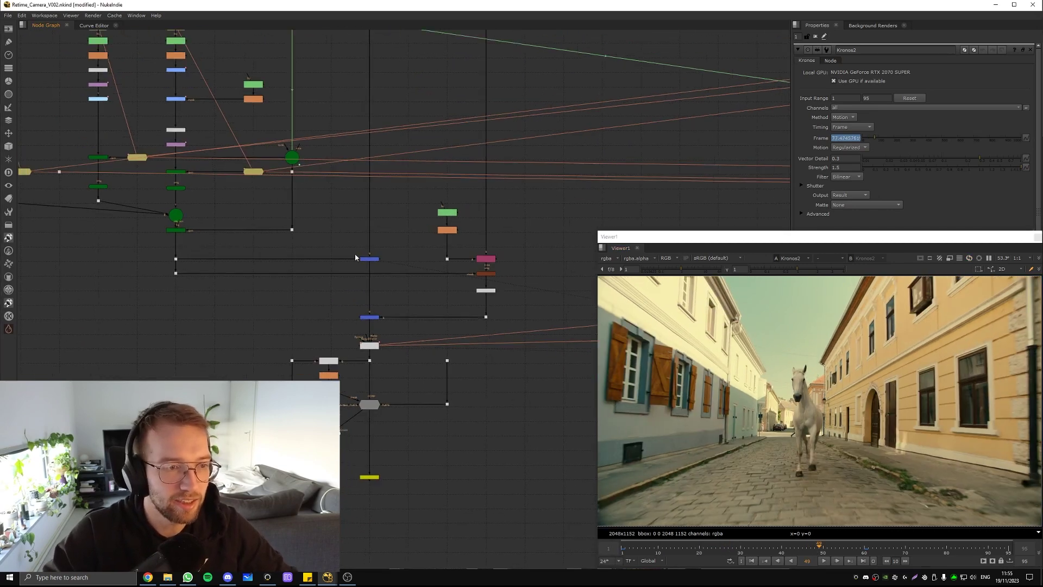
{"action": "scroll", "coordinate": [436, 370], "scroll_direction": "down", "scroll_amount": 3}
{"action": "middle_click_drag", "start_coordinate": [355, 258], "coordinate": [483, 362]}
{"action": "left_click", "coordinate": [444, 379]}
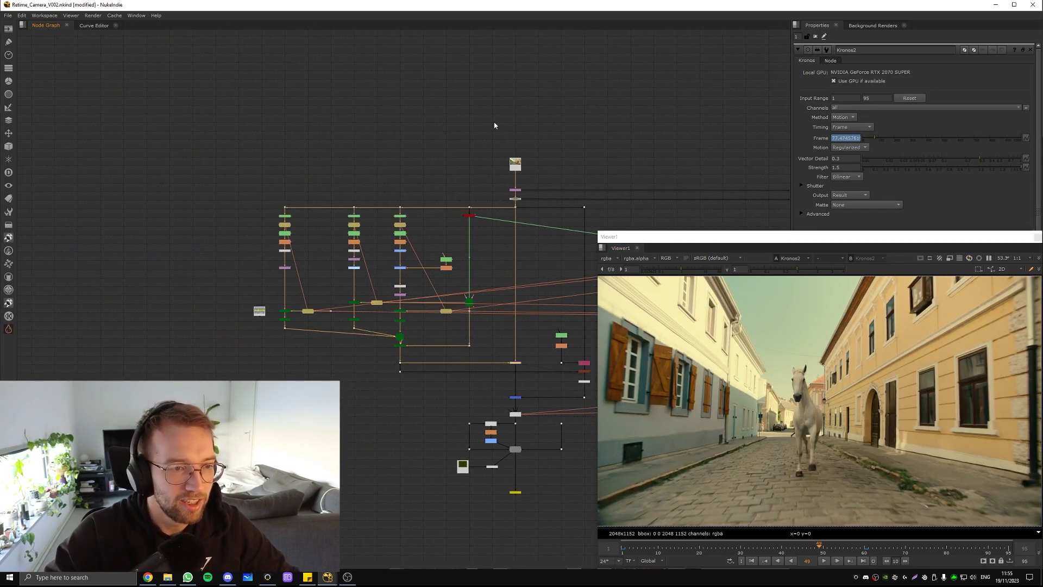
{"action": "middle_click_drag", "start_coordinate": [265, 175], "coordinate": [337, 203]}
{"action": "left_click_drag", "start_coordinate": [341, 75], "coordinate": [59, 362]}
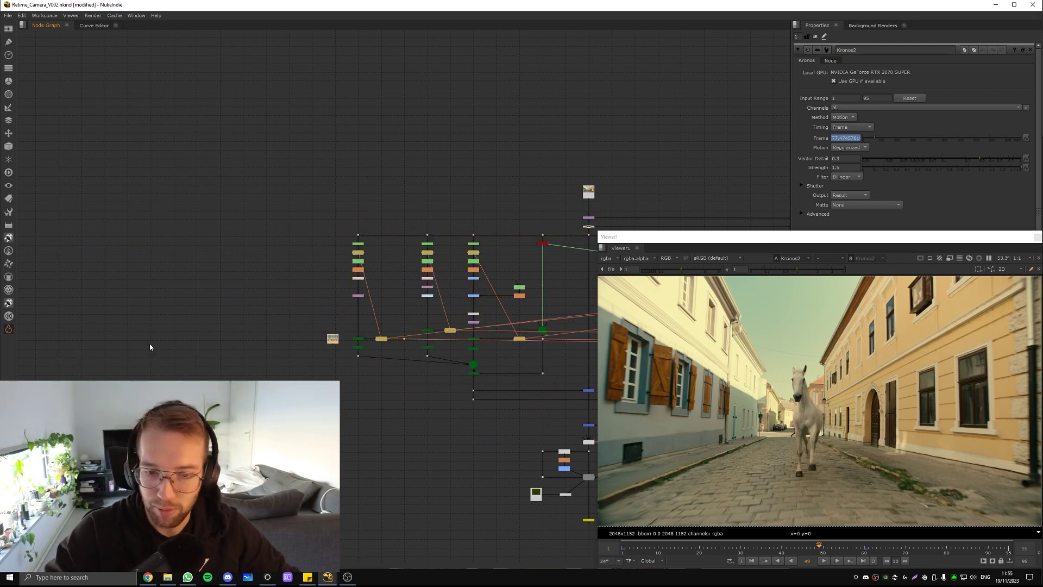
{"action": "middle_click_drag", "start_coordinate": [472, 340], "coordinate": [221, 227]}
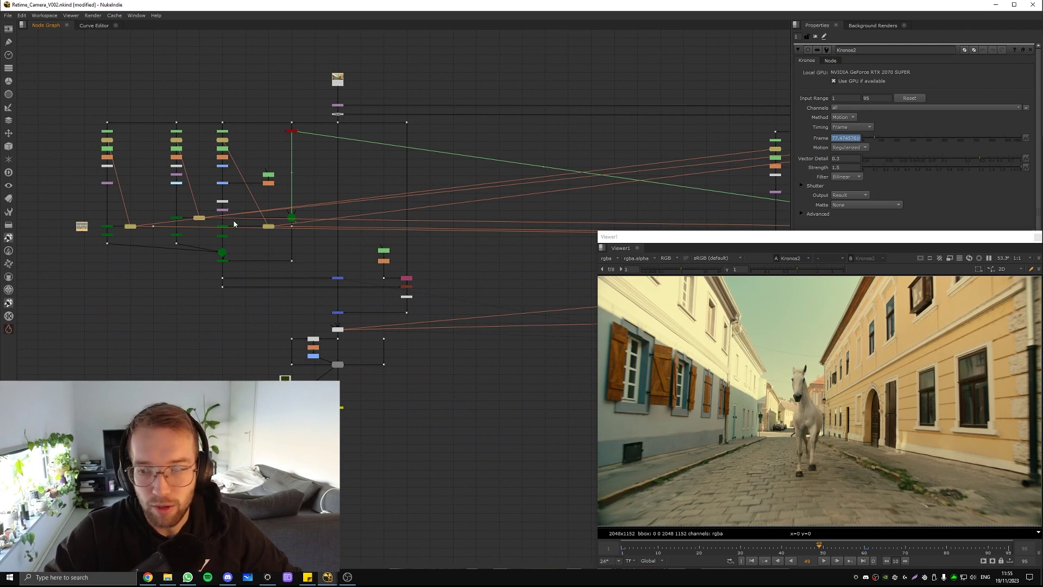
{"action": "middle_click_drag", "start_coordinate": [272, 253], "coordinate": [265, 255]}
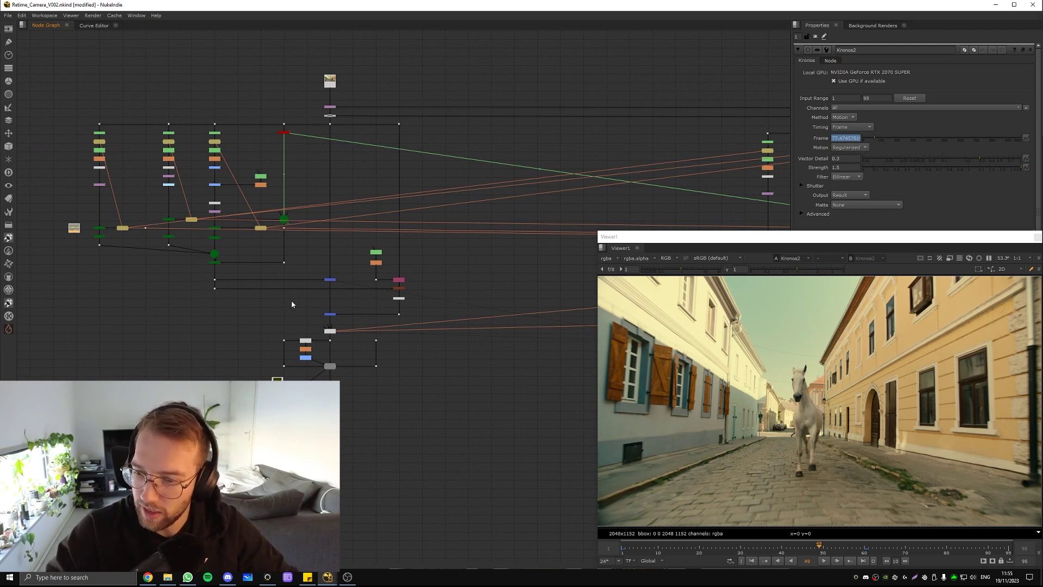
Move Kronos2 up beneath Merge2, and raise Merge2 with its side-branch dot closer to Merge1.
{"action": "scroll", "coordinate": [292, 316], "scroll_direction": "up", "scroll_amount": 5}
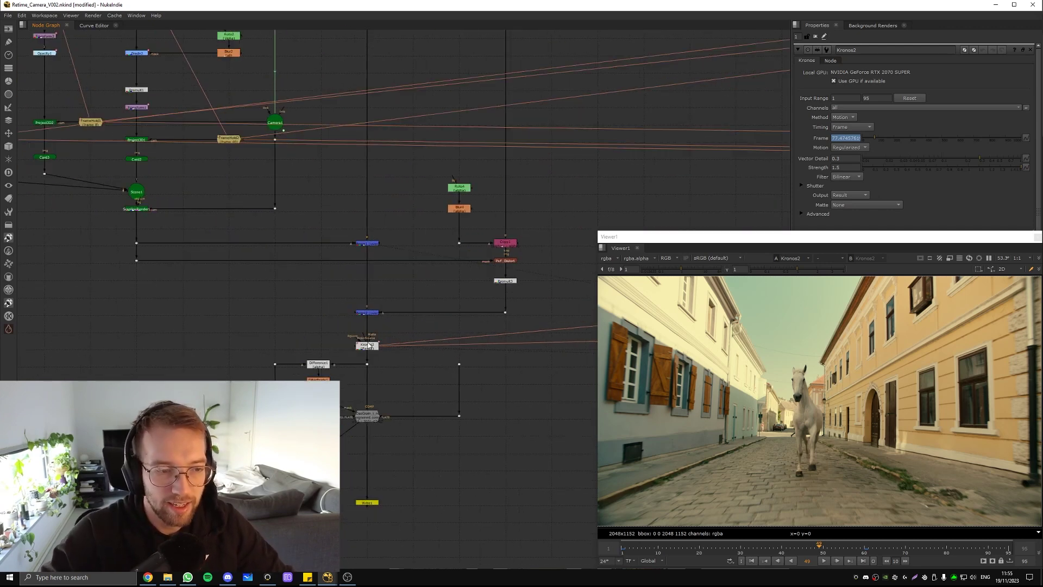
{"action": "left_click_drag", "start_coordinate": [374, 352], "coordinate": [374, 337]}
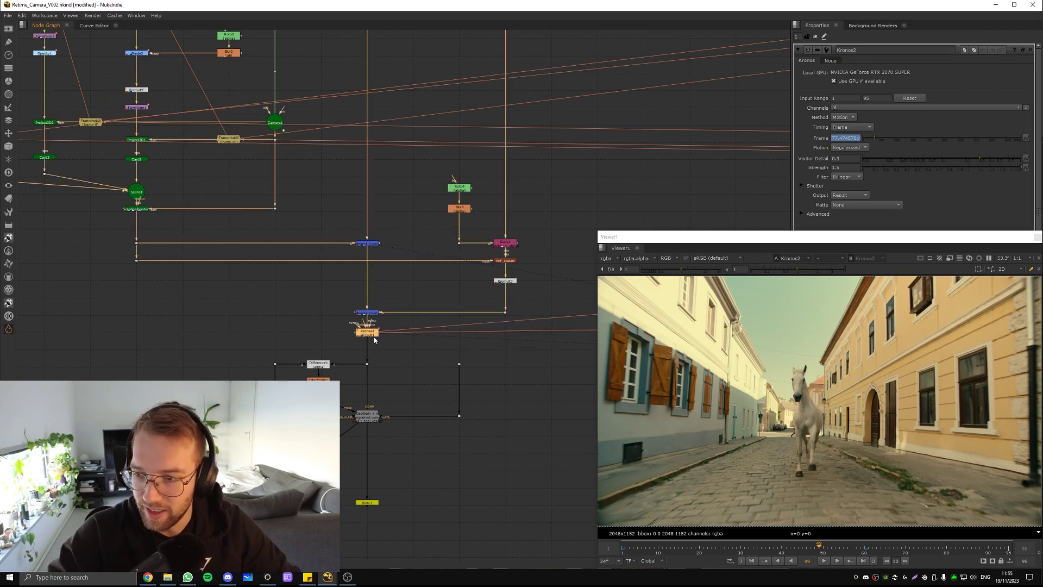
{"action": "scroll", "coordinate": [372, 331], "scroll_direction": "up", "scroll_amount": 1}
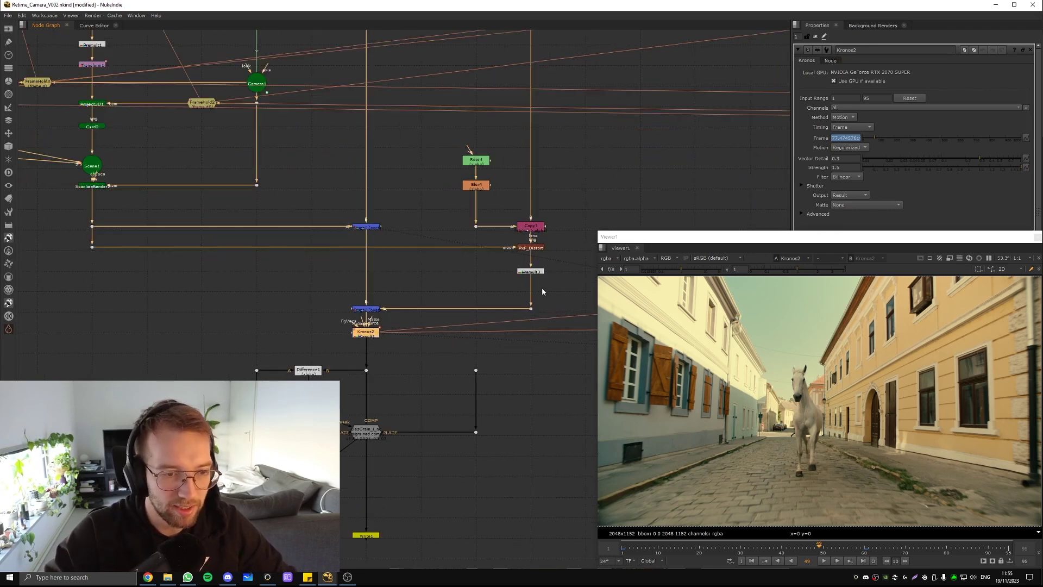
{"action": "left_click_drag", "start_coordinate": [549, 287], "coordinate": [373, 293]}
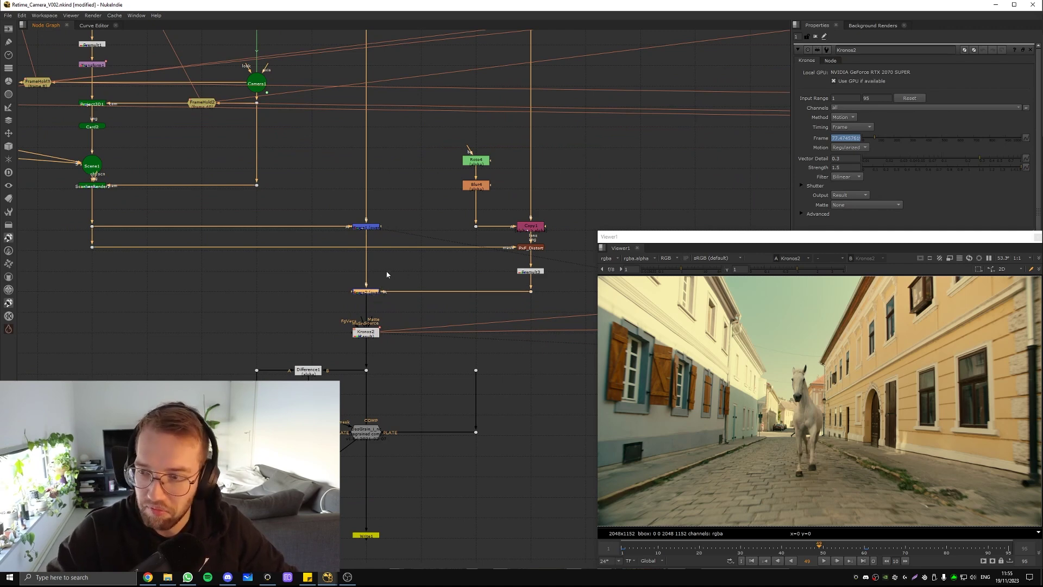
Examine the disabled node beneath the source plate and select the projection branches up to their scene and render nodes.
{"action": "scroll", "coordinate": [337, 332], "scroll_direction": "down", "scroll_amount": 5}
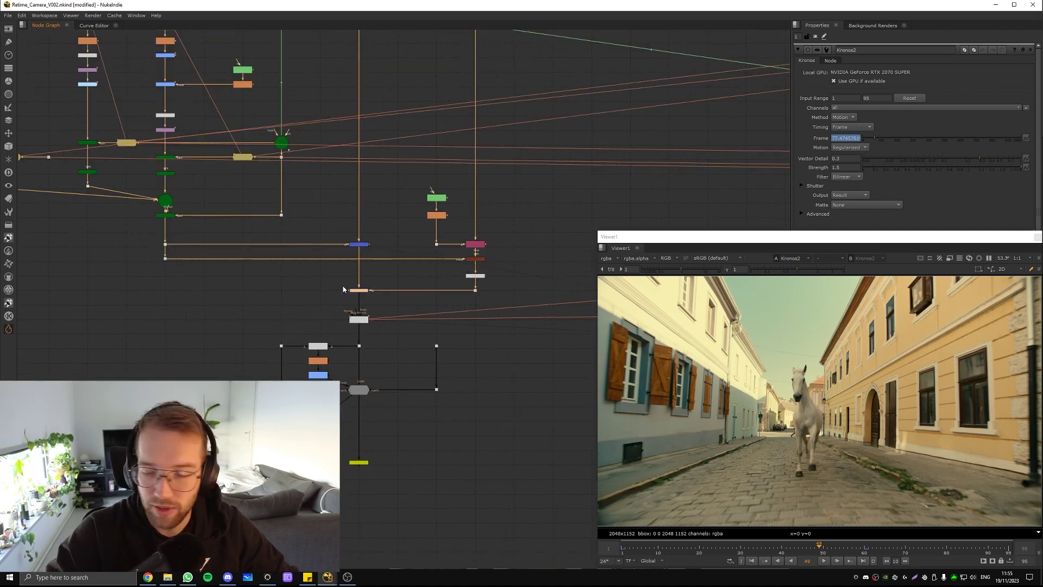
{"action": "scroll", "coordinate": [337, 332], "scroll_direction": "down", "scroll_amount": 3}
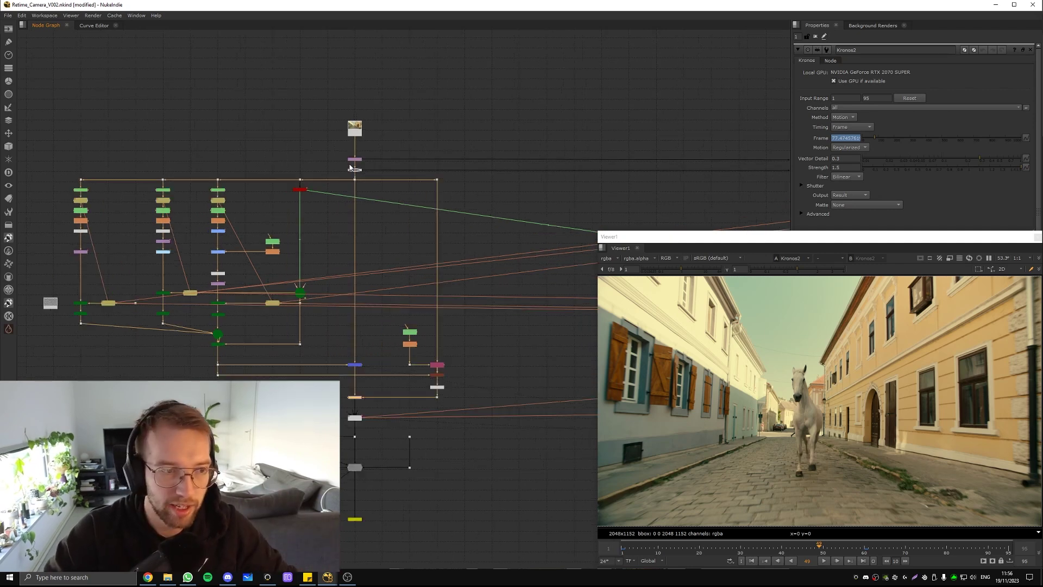
{"action": "scroll", "coordinate": [349, 165], "scroll_direction": "up", "scroll_amount": 4}
{"action": "left_click_drag", "start_coordinate": [328, 183], "coordinate": [396, 164]}
{"action": "scroll", "coordinate": [375, 178], "scroll_direction": "down", "scroll_amount": 4}
{"action": "middle_click_drag", "start_coordinate": [249, 87], "coordinate": [381, 133]}
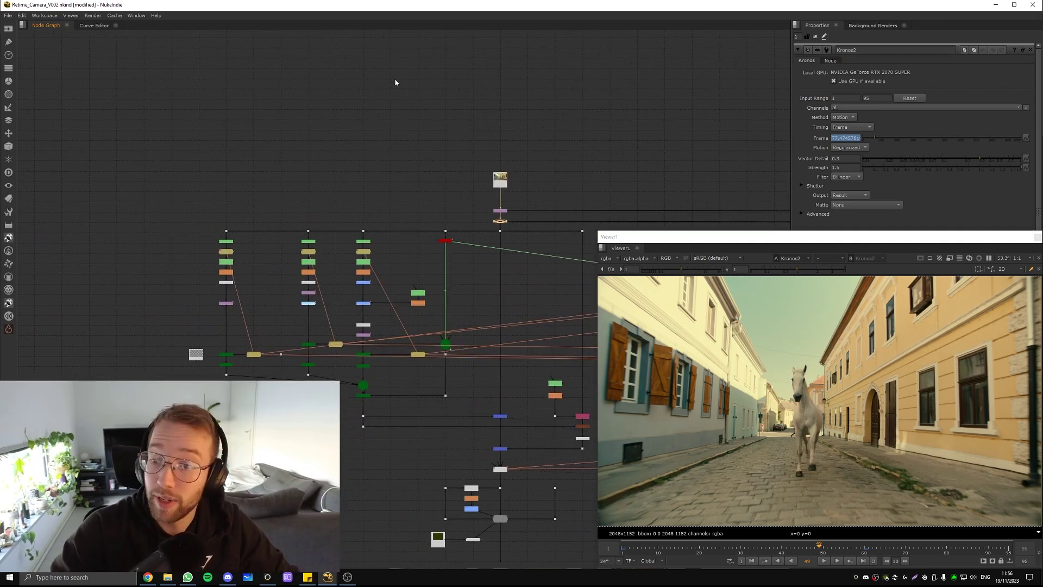
{"action": "left_click_drag", "start_coordinate": [396, 83], "coordinate": [37, 398]}
{"action": "middle_click_drag", "start_coordinate": [333, 388], "coordinate": [168, 308]}
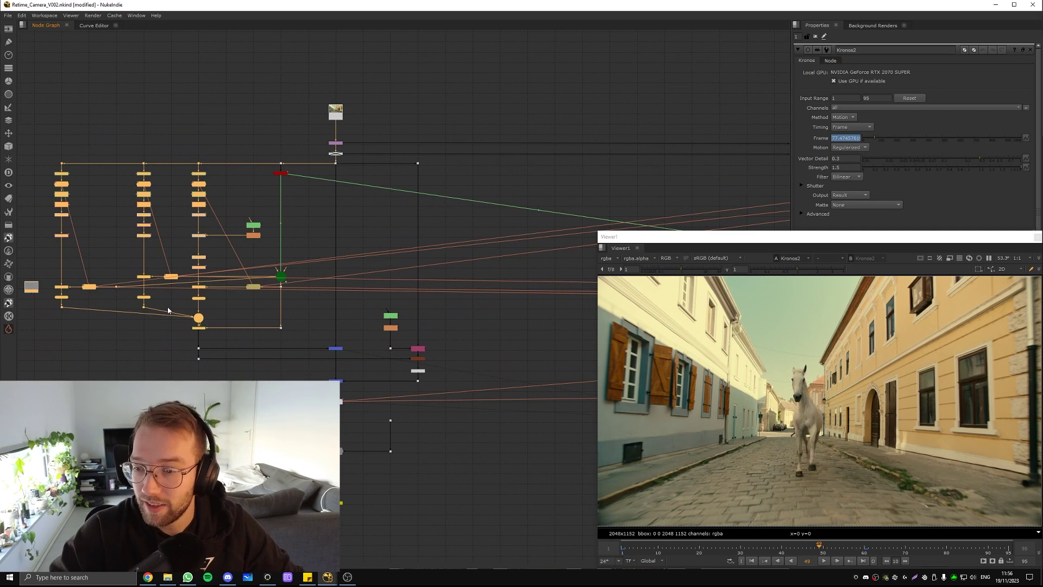
{"action": "middle_click_drag", "start_coordinate": [168, 299], "coordinate": [167, 240]}
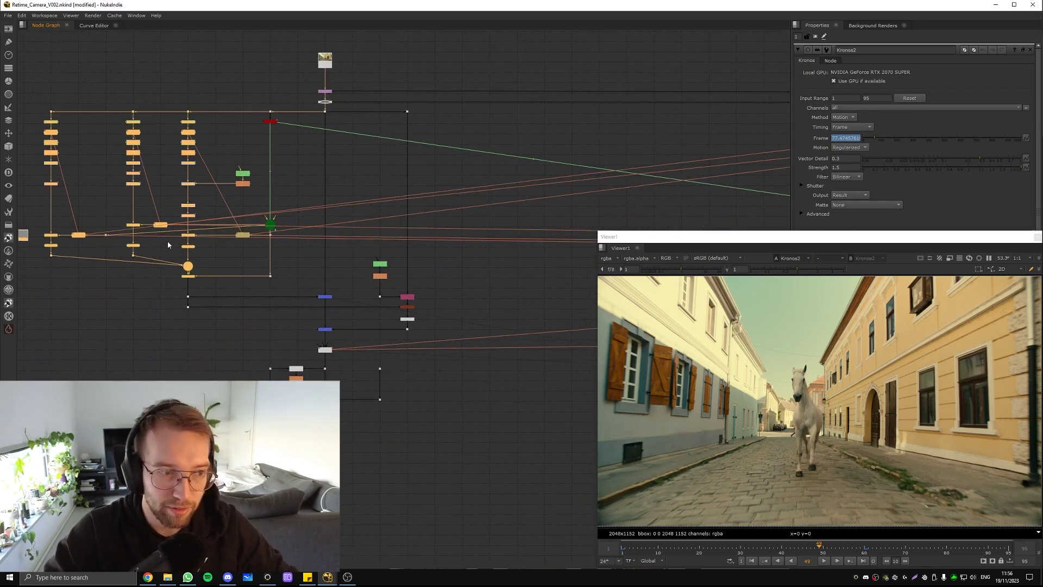
{"action": "middle_click_drag", "start_coordinate": [205, 275], "coordinate": [315, 251]}
View Merge1 and toggle it off and on to compare the projected patches on the street's buildings up close.
{"action": "left_click", "coordinate": [433, 273]}
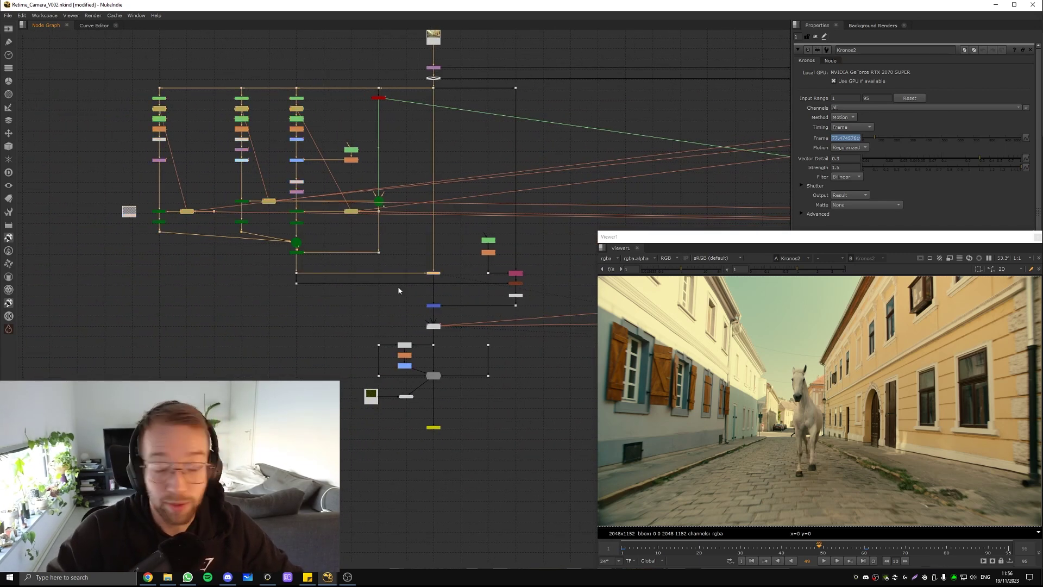
{"action": "key", "text": "1"}
{"action": "left_click", "coordinate": [400, 157]}
{"action": "middle_click_drag", "start_coordinate": [434, 226], "coordinate": [408, 196]}
{"action": "left_click", "coordinate": [407, 243]}
{"action": "key", "text": "d"}
{"action": "key", "text": "d"}
{"action": "scroll", "coordinate": [953, 393], "scroll_direction": "up", "scroll_amount": 5}
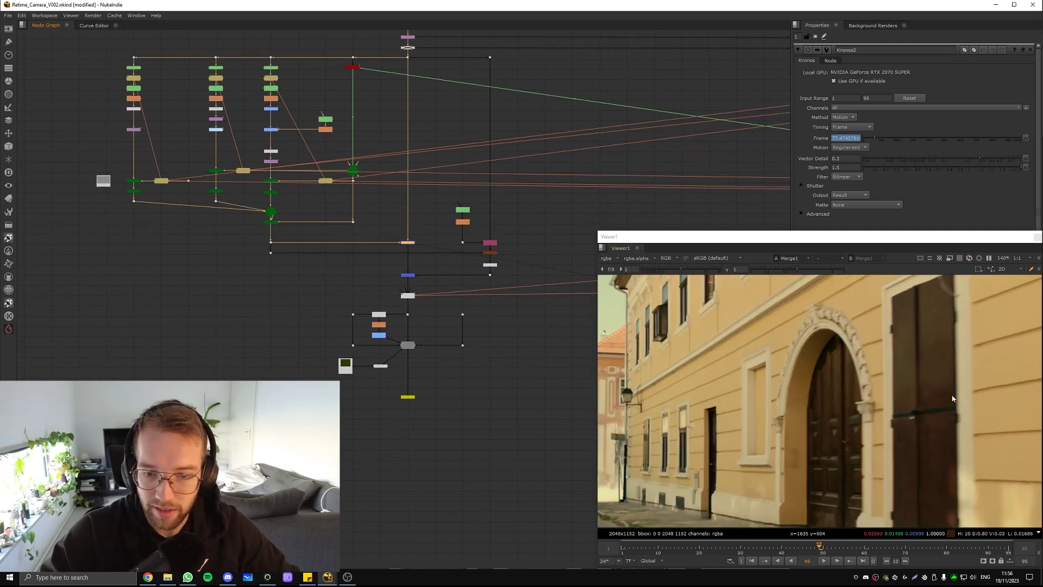
{"action": "key", "text": "d"}
{"action": "key", "text": "d"}
{"action": "left_click", "coordinate": [954, 367]}
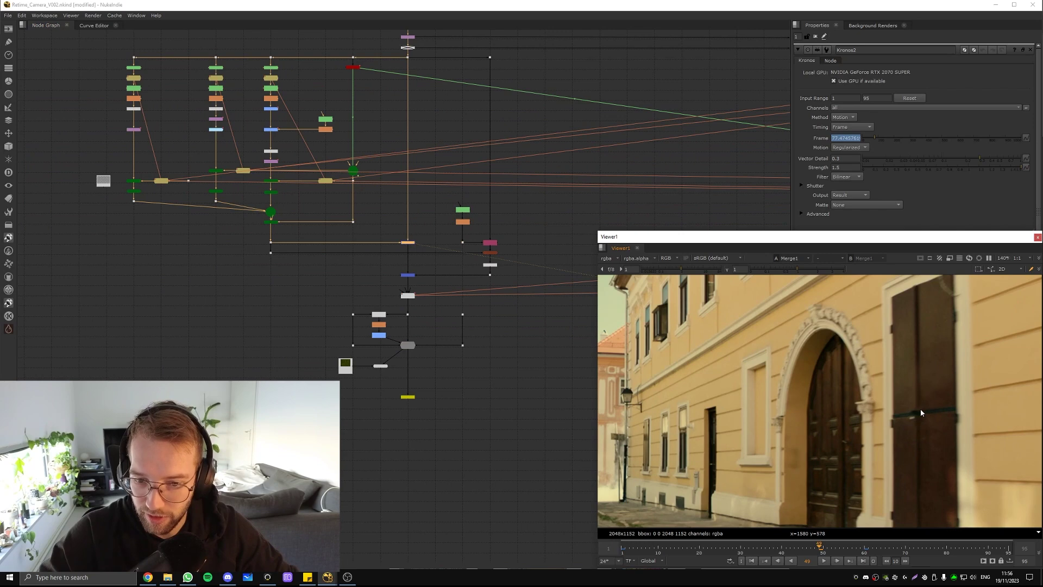
{"action": "middle_click_drag", "start_coordinate": [647, 436], "coordinate": [853, 363]}
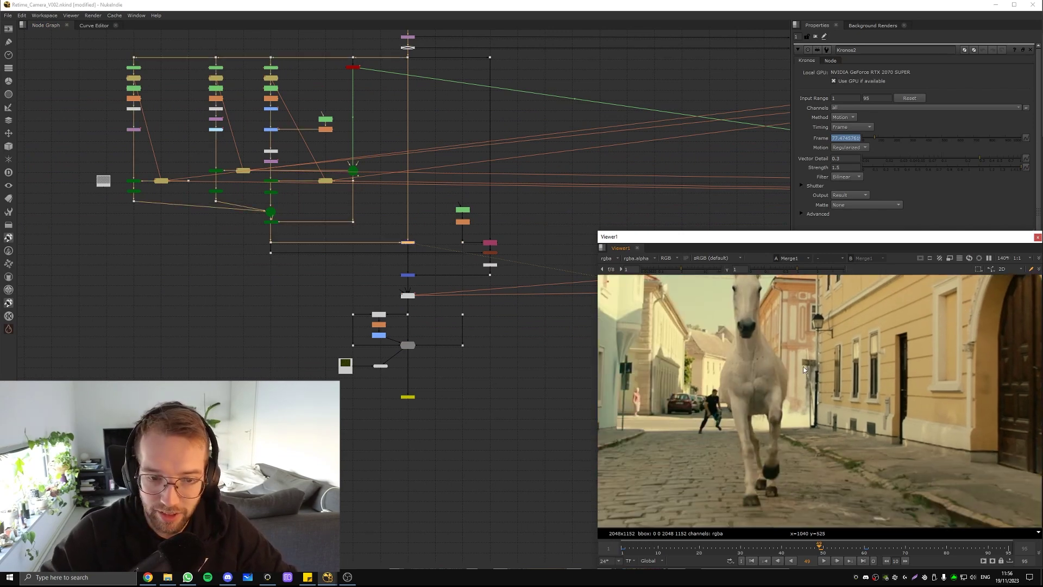
Inspect the Merge1 result around the buildings behind the horse up close and scrub back to frame 24.
{"action": "middle_click_drag", "start_coordinate": [753, 368], "coordinate": [673, 356]}
{"action": "scroll", "coordinate": [811, 360], "scroll_direction": "up", "scroll_amount": 7}
{"action": "scroll", "coordinate": [673, 355], "scroll_direction": "down", "scroll_amount": 5}
{"action": "left_click_drag", "start_coordinate": [748, 554], "coordinate": [717, 553]}
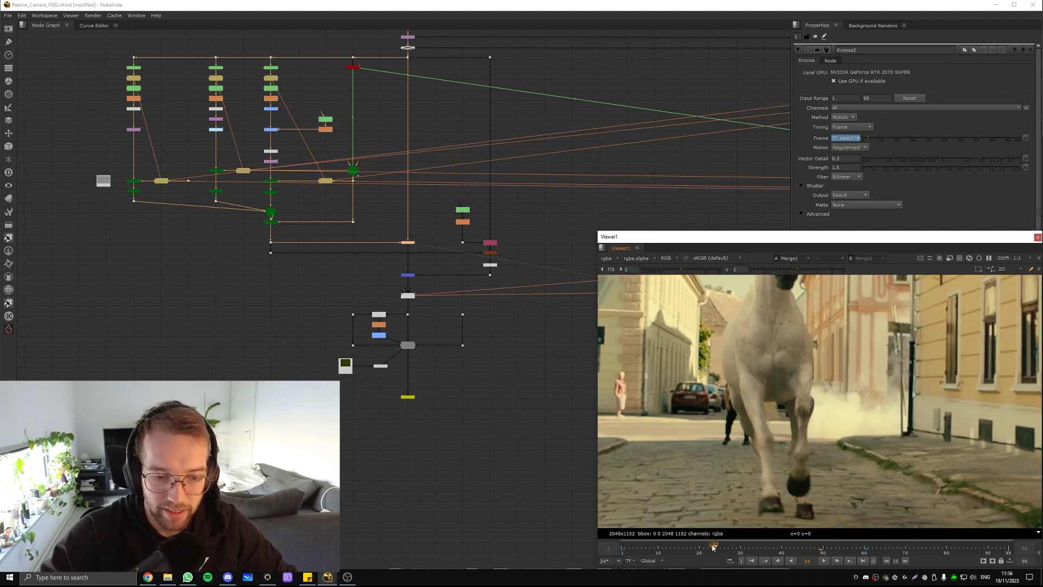
View Merge2 and play the shot forward and backward, checking the patched street both up close and at full frame.
{"action": "middle_click_drag", "start_coordinate": [446, 225], "coordinate": [397, 232]}
{"action": "left_click", "coordinate": [382, 271]}
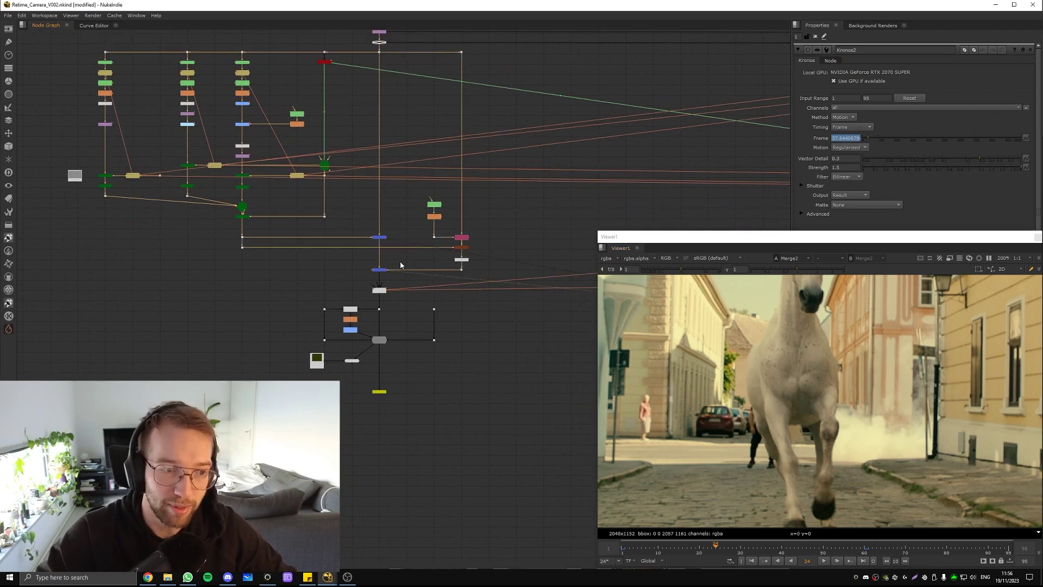
{"action": "key", "text": "1"}
{"action": "middle_click_drag", "start_coordinate": [388, 282], "coordinate": [394, 302]}
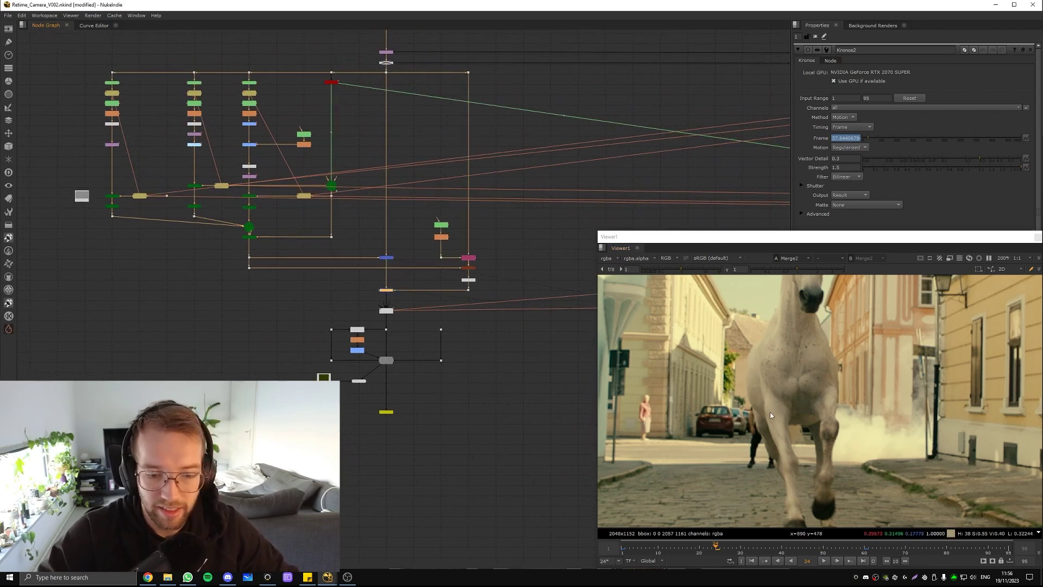
{"action": "key", "text": "l"}
{"action": "scroll", "coordinate": [790, 395], "scroll_direction": "down", "scroll_amount": 6}
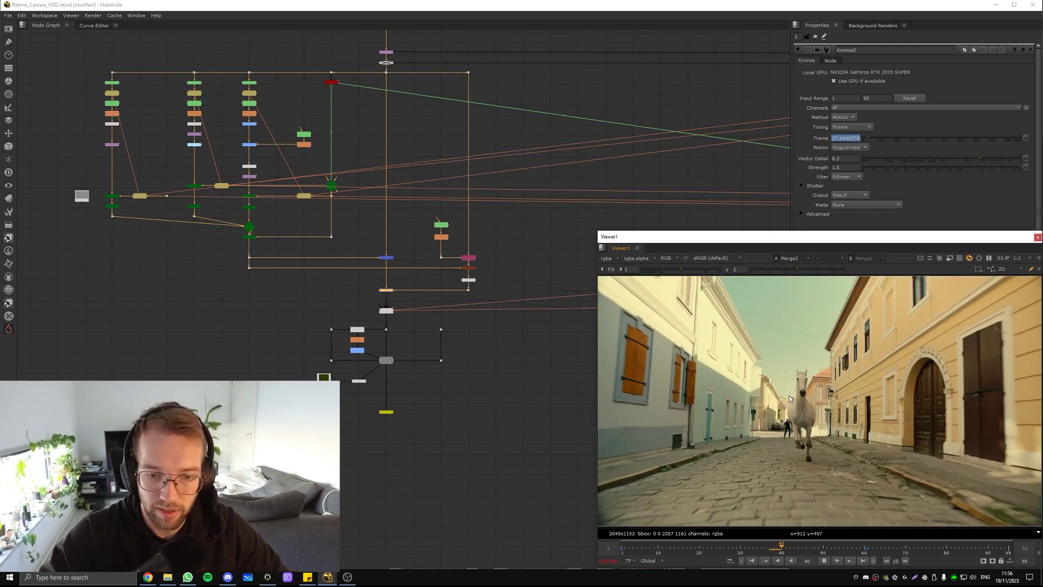
{"action": "scroll", "coordinate": [789, 430], "scroll_direction": "up", "scroll_amount": 1}
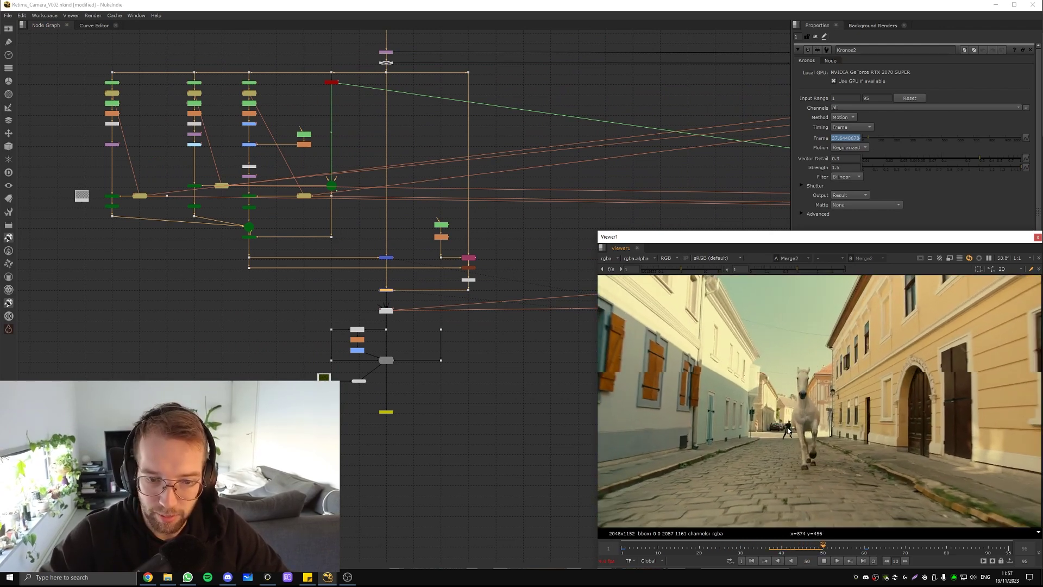
{"action": "scroll", "coordinate": [805, 440], "scroll_direction": "up", "scroll_amount": 3}
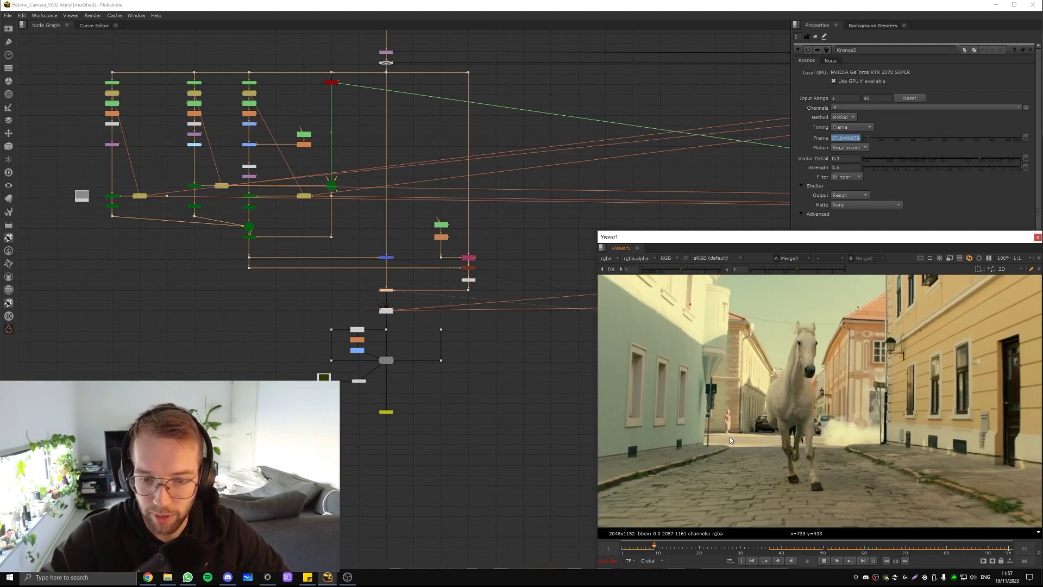
{"action": "scroll", "coordinate": [829, 520], "scroll_direction": "down", "scroll_amount": 3}
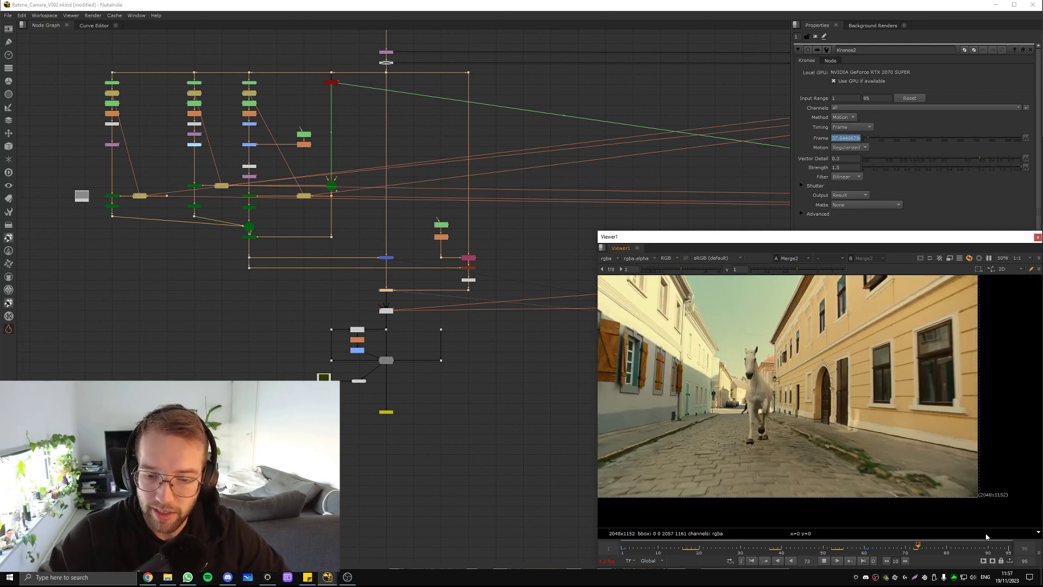
{"action": "key", "text": "j"}
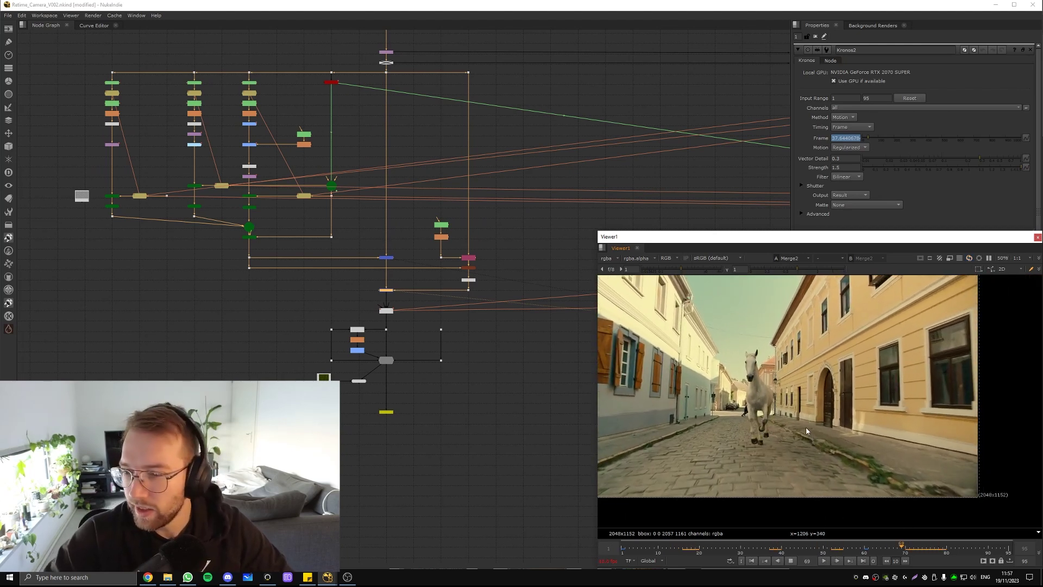
{"action": "key", "text": "k"}
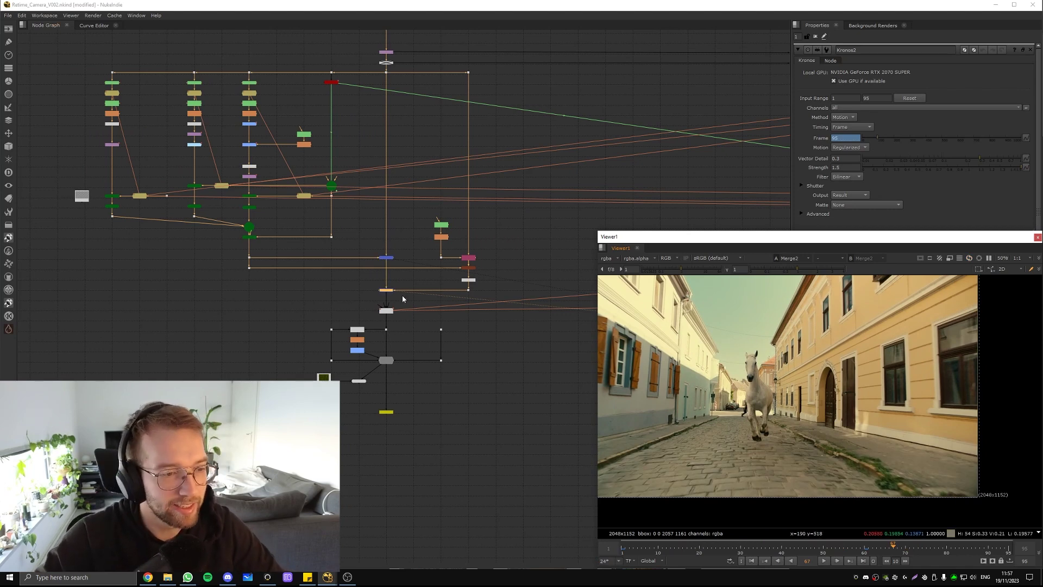
Select Kronos2 below Merge2 and scrub the timeline from frame 1 to frame 60.
{"action": "left_click", "coordinate": [386, 311]}
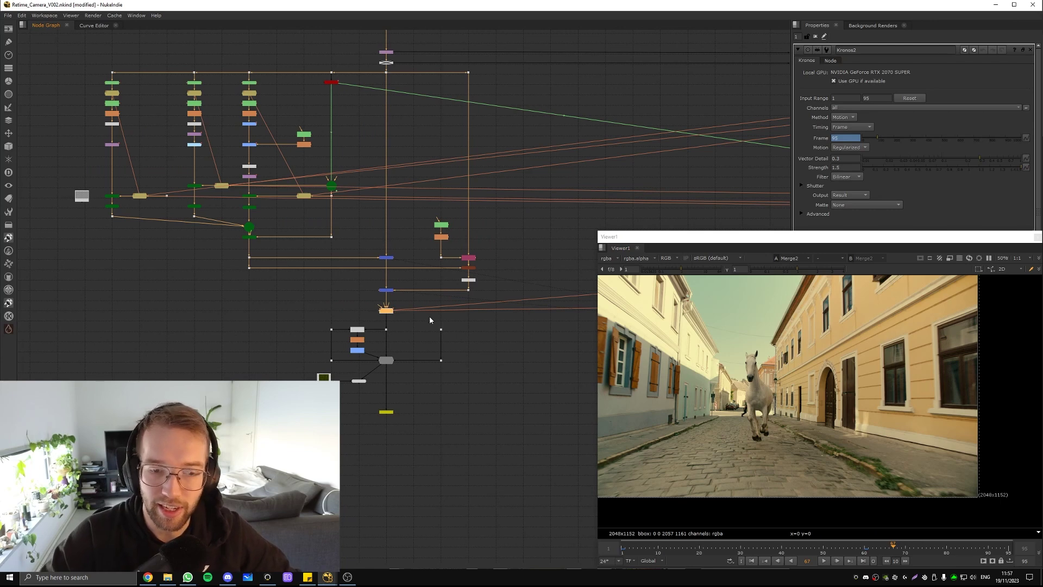
{"action": "left_click", "coordinate": [623, 548]}
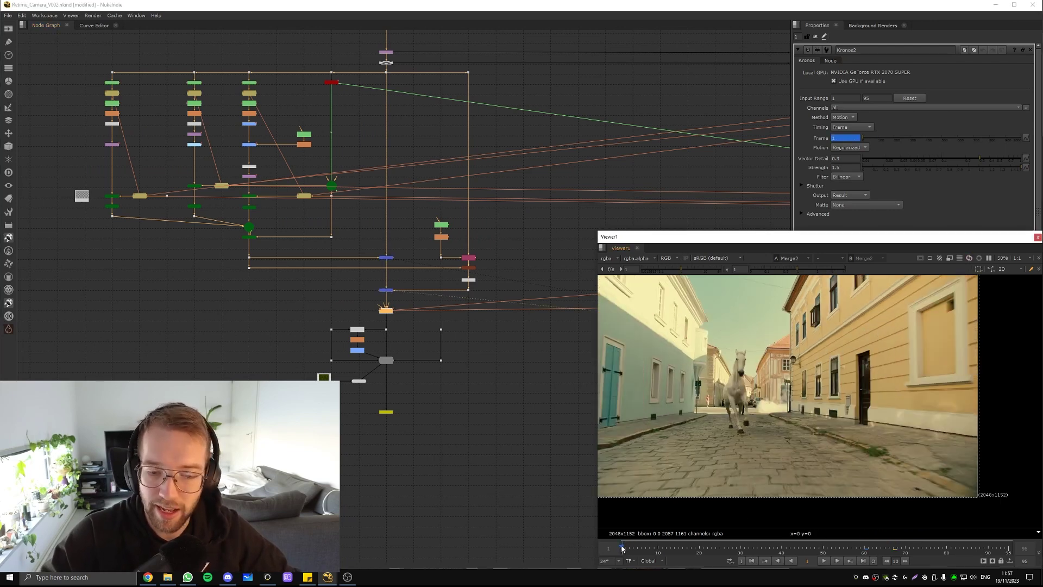
{"action": "left_click_drag", "start_coordinate": [623, 549], "coordinate": [865, 549]}
{"action": "left_click", "coordinate": [396, 304]}
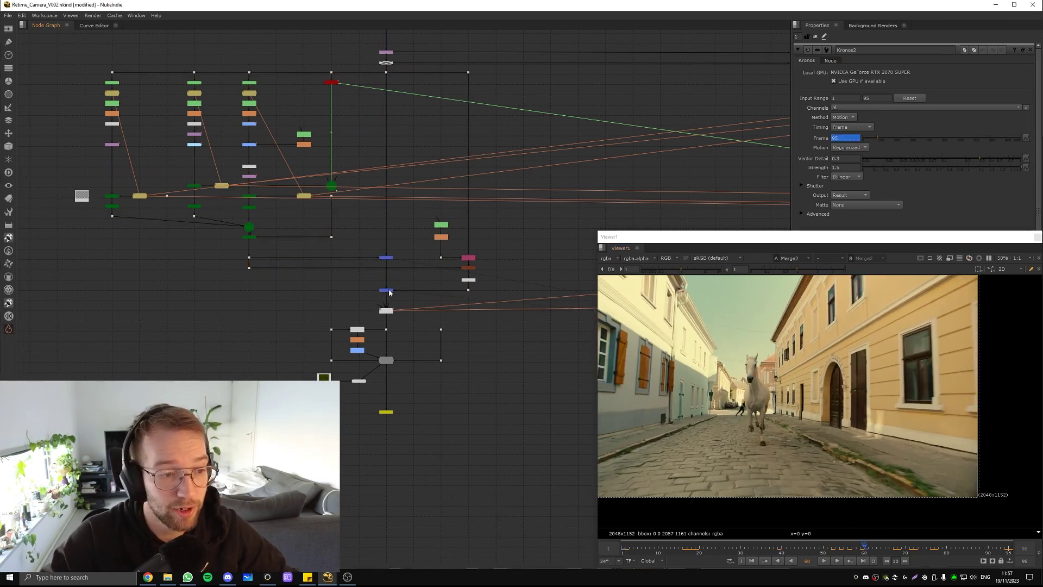
Examine how the merges feed Kronos2 and the grain nodes at the end of the first setup.
{"action": "middle_click_drag", "start_coordinate": [398, 146], "coordinate": [359, 303]}
{"action": "scroll", "coordinate": [356, 182], "scroll_direction": "up", "scroll_amount": 3}
{"action": "middle_click_drag", "start_coordinate": [368, 402], "coordinate": [406, 240]}
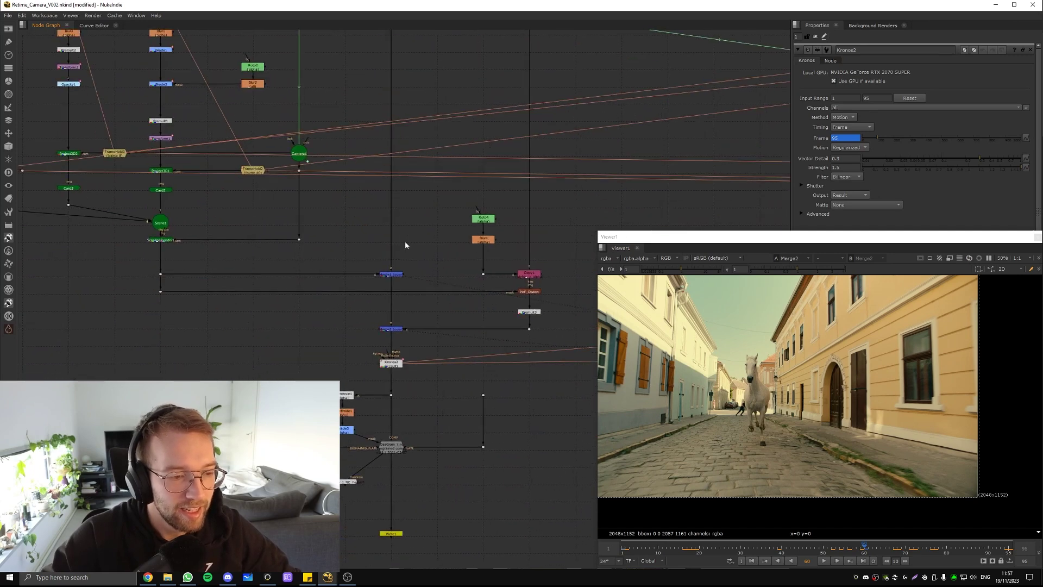
{"action": "scroll", "coordinate": [421, 301], "scroll_direction": "down", "scroll_amount": 4}
{"action": "scroll", "coordinate": [422, 306], "scroll_direction": "up", "scroll_amount": 3}
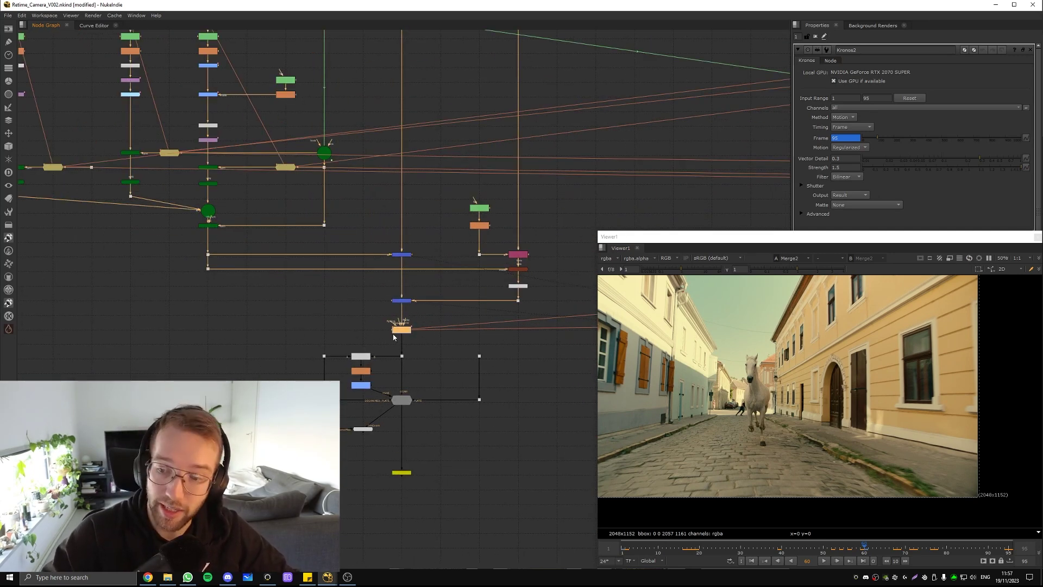
{"action": "scroll", "coordinate": [393, 338], "scroll_direction": "up", "scroll_amount": 1}
{"action": "middle_click_drag", "start_coordinate": [393, 337], "coordinate": [346, 338]}
{"action": "scroll", "coordinate": [344, 336], "scroll_direction": "down", "scroll_amount": 5}
{"action": "left_click", "coordinate": [375, 384]}
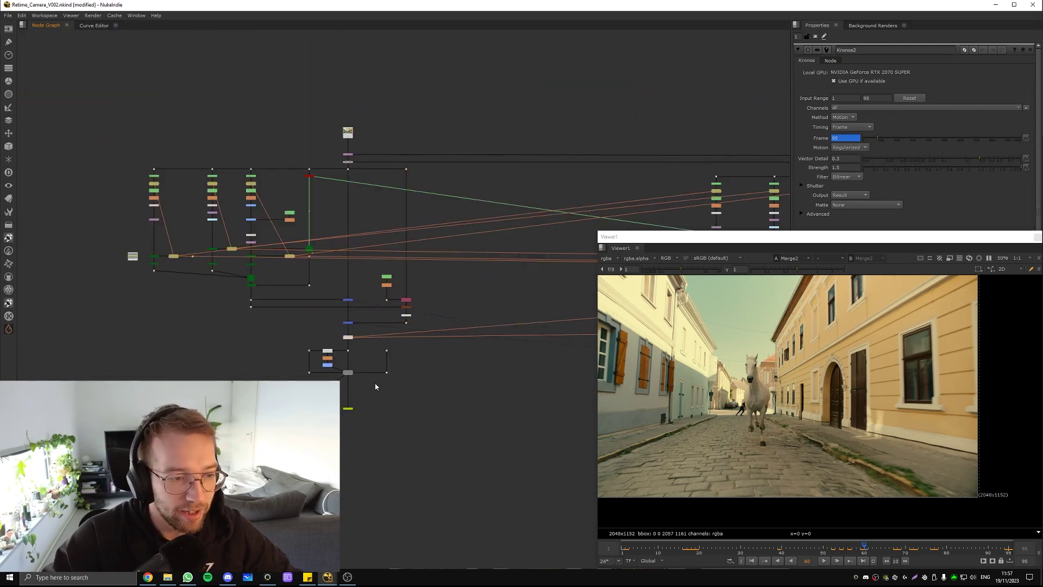
Open Kronos1 in the second setup, view its output and play the retimed plate backward and forward.
{"action": "scroll", "coordinate": [362, 372], "scroll_direction": "down", "scroll_amount": 5}
{"action": "middle_click_drag", "start_coordinate": [546, 356], "coordinate": [510, 218]}
{"action": "scroll", "coordinate": [462, 196], "scroll_direction": "up", "scroll_amount": 6}
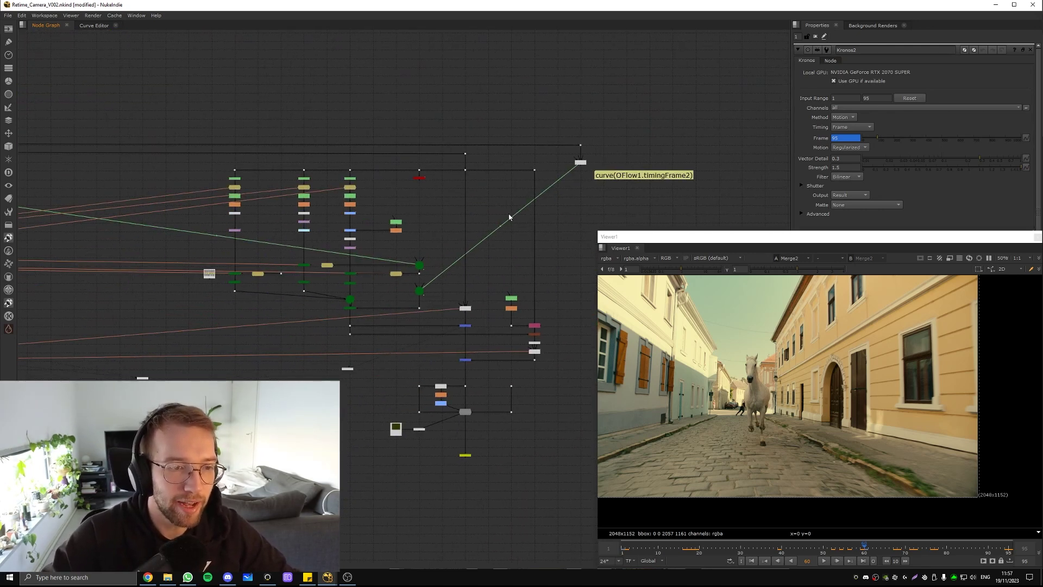
{"action": "scroll", "coordinate": [510, 217], "scroll_direction": "up", "scroll_amount": 2}
{"action": "middle_click_drag", "start_coordinate": [513, 272], "coordinate": [460, 166]}
{"action": "double_click", "coordinate": [501, 103]}
{"action": "key", "text": "1"}
{"action": "scroll", "coordinate": [751, 333], "scroll_direction": "up", "scroll_amount": 1}
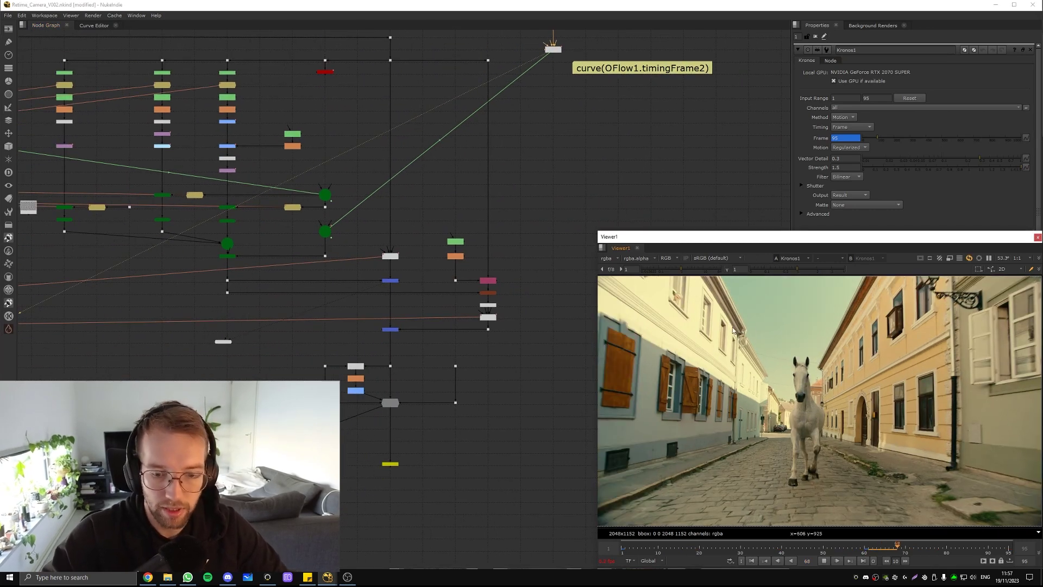
{"action": "key", "text": "j"}
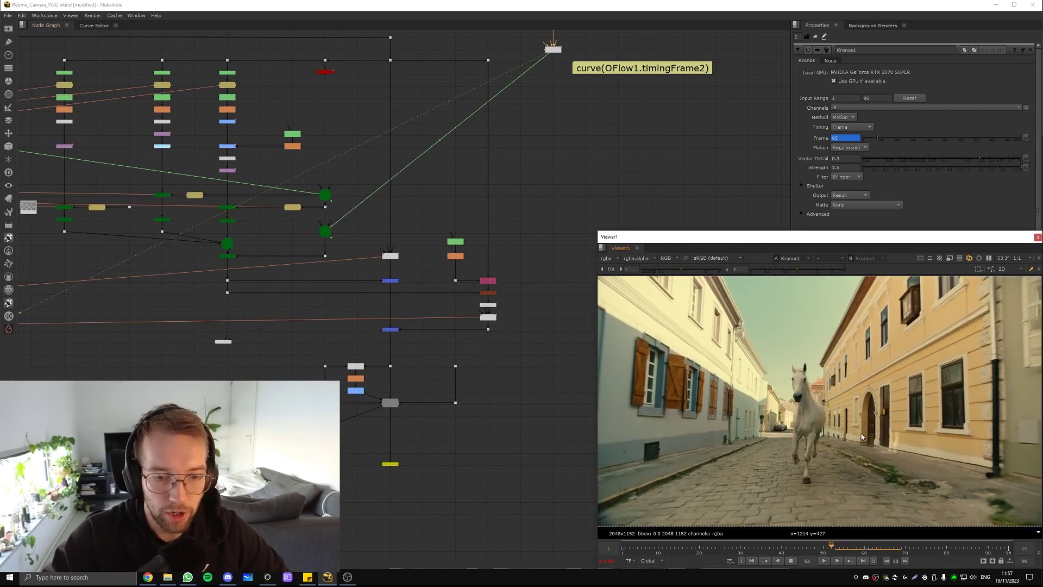
{"action": "key", "text": "l"}
{"action": "key", "text": "k"}
Examine the link between Kronos1 and Camera3 and select Camera3.
{"action": "middle_click_drag", "start_coordinate": [512, 302], "coordinate": [519, 344]}
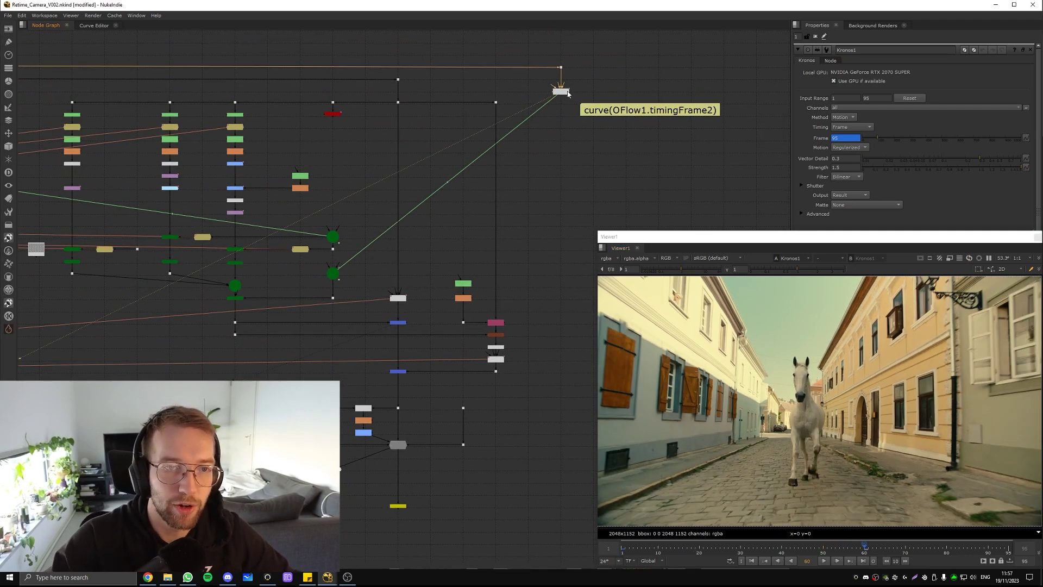
{"action": "scroll", "coordinate": [449, 228], "scroll_direction": "up", "scroll_amount": 5}
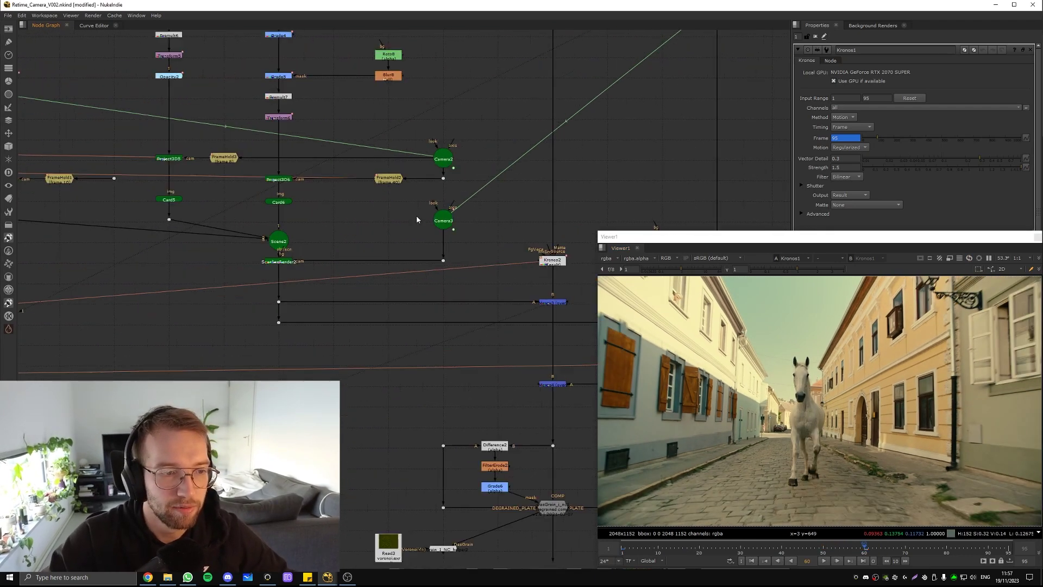
{"action": "left_click", "coordinate": [452, 218]}
Open the first setup's camera tracker and the second setup's CameraTracker2, and scrub to frame 74 to check the track points.
{"action": "scroll", "coordinate": [234, 254], "scroll_direction": "down", "scroll_amount": 6}
{"action": "middle_click_drag", "start_coordinate": [158, 251], "coordinate": [505, 225]}
{"action": "middle_click_drag", "start_coordinate": [54, 209], "coordinate": [258, 230]}
{"action": "double_click", "coordinate": [194, 119]}
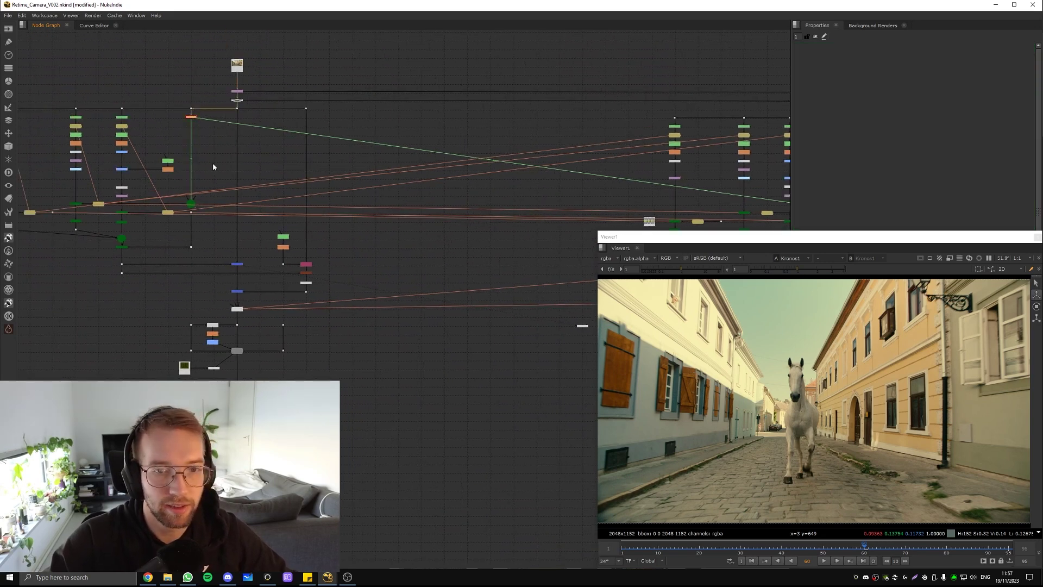
{"action": "middle_click_drag", "start_coordinate": [668, 131], "coordinate": [250, 163]}
{"action": "scroll", "coordinate": [443, 158], "scroll_direction": "up", "scroll_amount": 5}
{"action": "left_click", "coordinate": [441, 166]}
{"action": "middle_click_drag", "start_coordinate": [483, 232], "coordinate": [392, 145]}
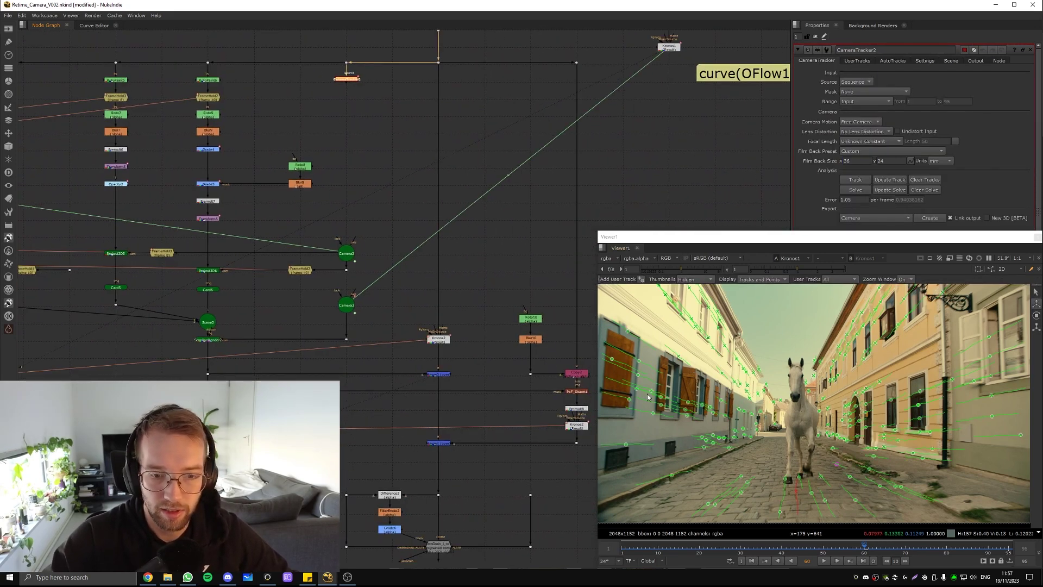
{"action": "left_click", "coordinate": [747, 550]}
{"action": "left_click_drag", "start_coordinate": [748, 552], "coordinate": [922, 551]}
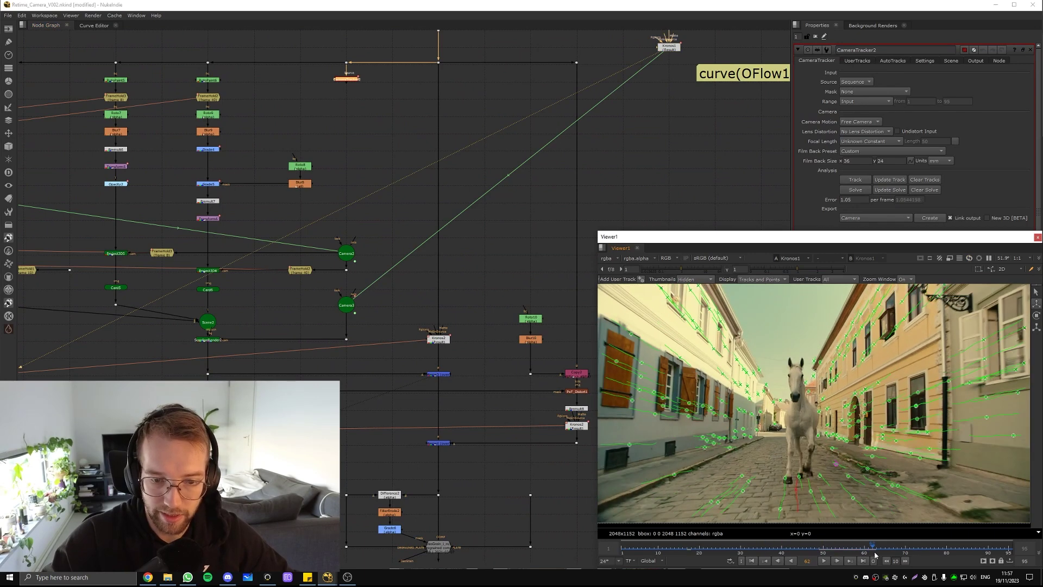
Look over CameraTracker2's animation curves in the Curve Editor and return to the node graph.
{"action": "left_click", "coordinate": [94, 25]}
{"action": "key", "text": "f"}
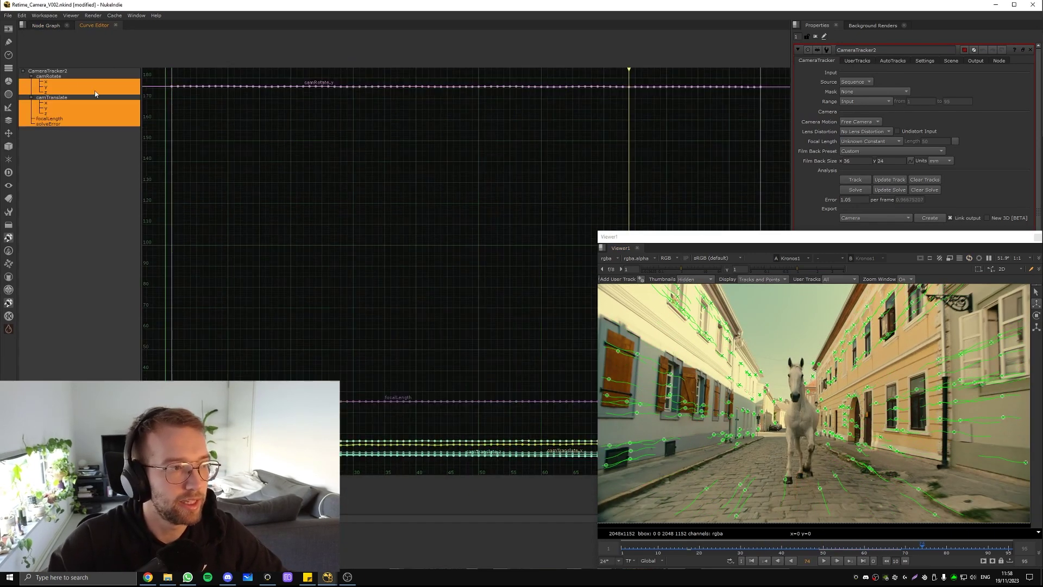
{"action": "left_click", "coordinate": [49, 15]}
{"action": "left_click", "coordinate": [88, 3]}
{"action": "left_click", "coordinate": [47, 25]}
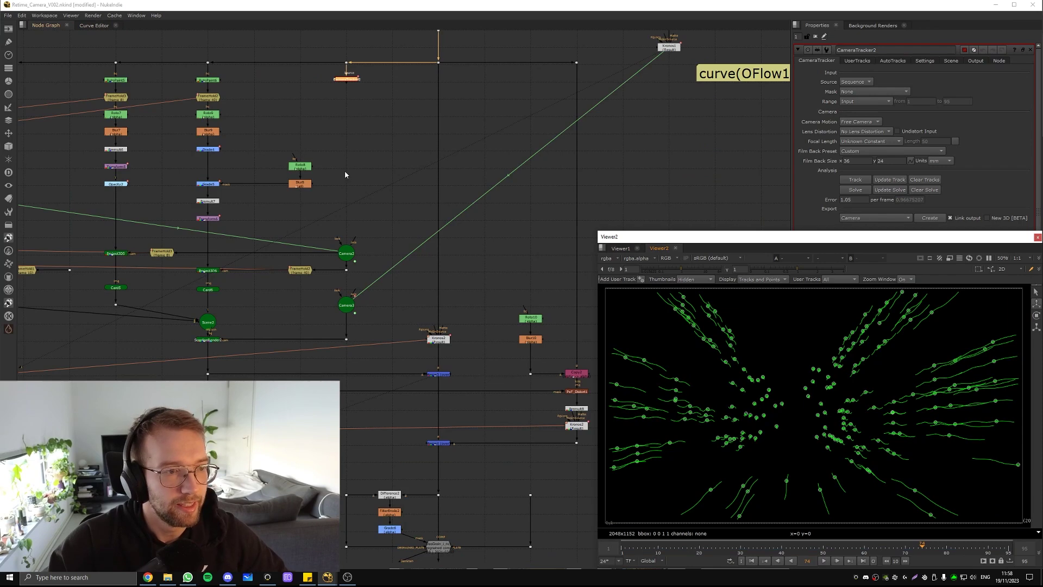
View Camera3 and Camera2 of the second setup in the 3D viewer and open Camera2's properties.
{"action": "middle_click_drag", "start_coordinate": [394, 219], "coordinate": [358, 208]}
{"action": "left_click", "coordinate": [338, 155]}
{"action": "key", "text": "1"}
{"action": "left_click", "coordinate": [311, 258]}
{"action": "key", "text": "1"}
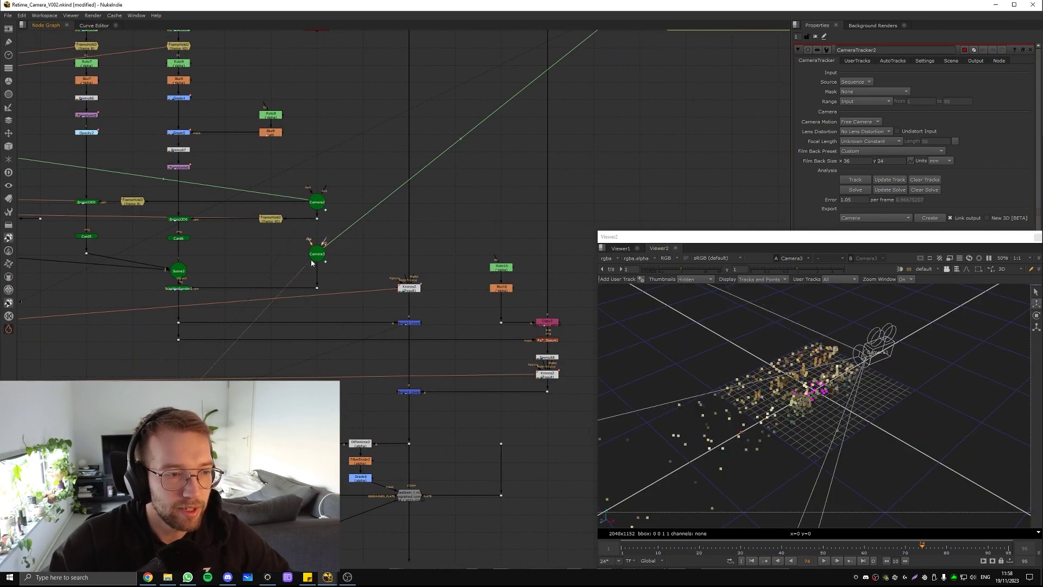
{"action": "middle_click_drag", "start_coordinate": [311, 259], "coordinate": [345, 261]}
{"action": "double_click", "coordinate": [345, 260]}
{"action": "middle_click_drag", "start_coordinate": [350, 187], "coordinate": [566, 216]}
{"action": "double_click", "coordinate": [329, 313]}
{"action": "key", "text": "1"}
{"action": "left_click", "coordinate": [344, 286]}
Compare the transform values of the first setup's Camera1 with those of the second setup's Camera2.
{"action": "scroll", "coordinate": [566, 217], "scroll_direction": "down", "scroll_amount": 3}
{"action": "middle_click_drag", "start_coordinate": [241, 188], "coordinate": [644, 207]}
{"action": "scroll", "coordinate": [292, 165], "scroll_direction": "up", "scroll_amount": 2}
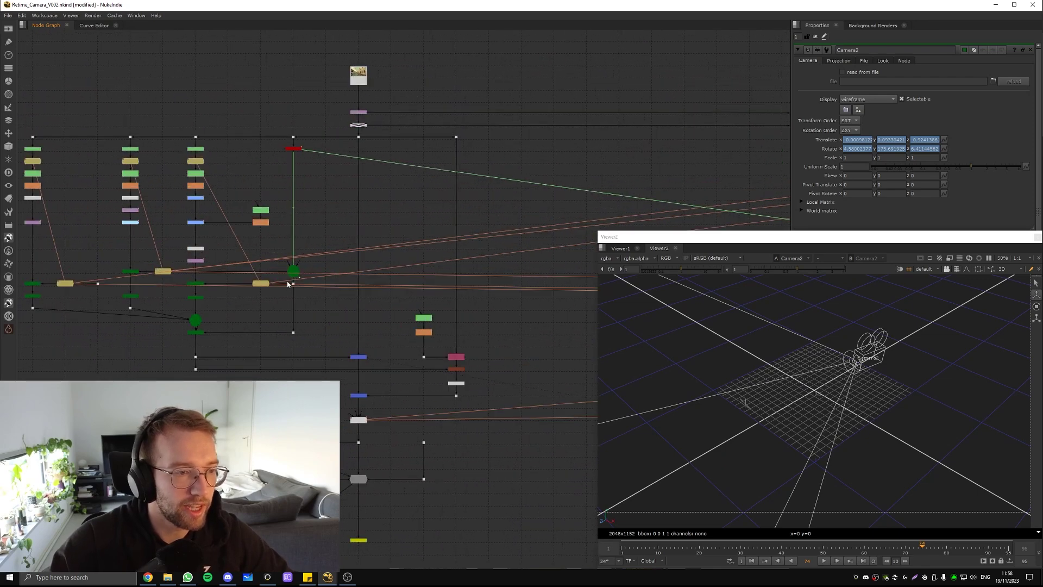
{"action": "double_click", "coordinate": [294, 270]}
{"action": "middle_click_drag", "start_coordinate": [752, 242], "coordinate": [308, 194]}
{"action": "middle_click_drag", "start_coordinate": [594, 195], "coordinate": [304, 190]}
{"action": "scroll", "coordinate": [495, 233], "scroll_direction": "up", "scroll_amount": 4}
{"action": "double_click", "coordinate": [503, 226]}
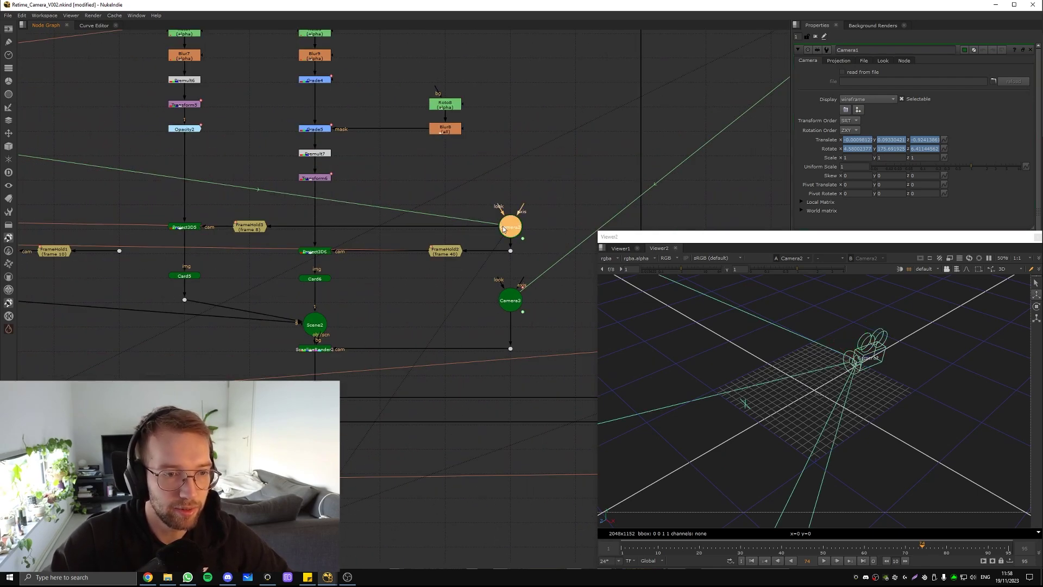
Highlight the second setup's row of projection and FrameHold nodes, and select the first branch's projection node.
{"action": "middle_click_drag", "start_coordinate": [554, 214], "coordinate": [386, 207]}
{"action": "scroll", "coordinate": [382, 199], "scroll_direction": "down", "scroll_amount": 2}
{"action": "middle_click_drag", "start_coordinate": [306, 204], "coordinate": [406, 201]}
{"action": "left_click", "coordinate": [433, 178]}
{"action": "left_click_drag", "start_coordinate": [433, 178], "coordinate": [67, 253]}
{"action": "left_click", "coordinate": [93, 228]}
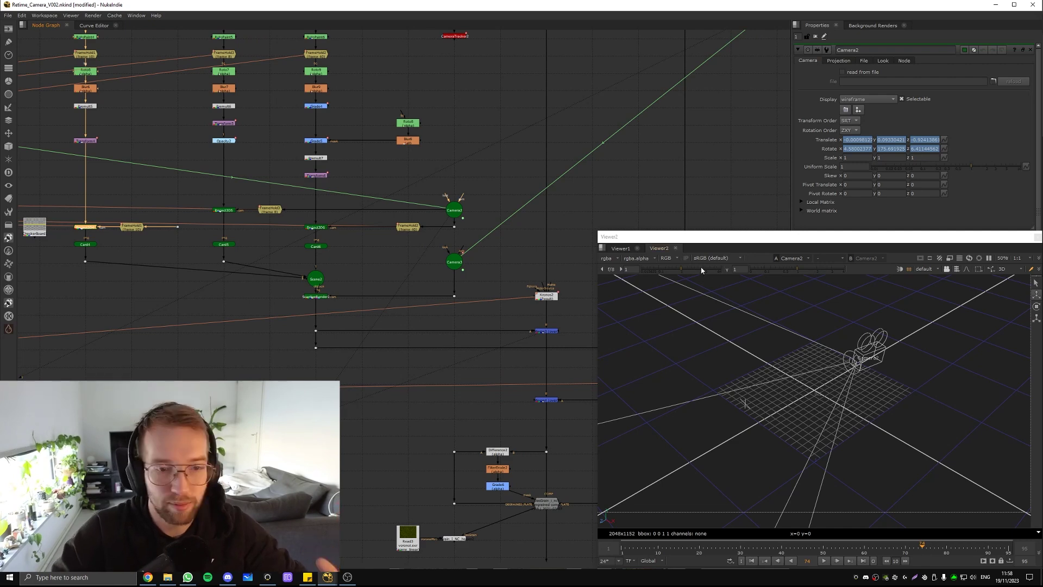
Close the extra Viewer2 and inspect FrameHold2 together with Camera2 and Camera3 in the second setup.
{"action": "left_click", "coordinate": [676, 249]}
{"action": "left_click", "coordinate": [454, 210]}
{"action": "double_click", "coordinate": [411, 227]}
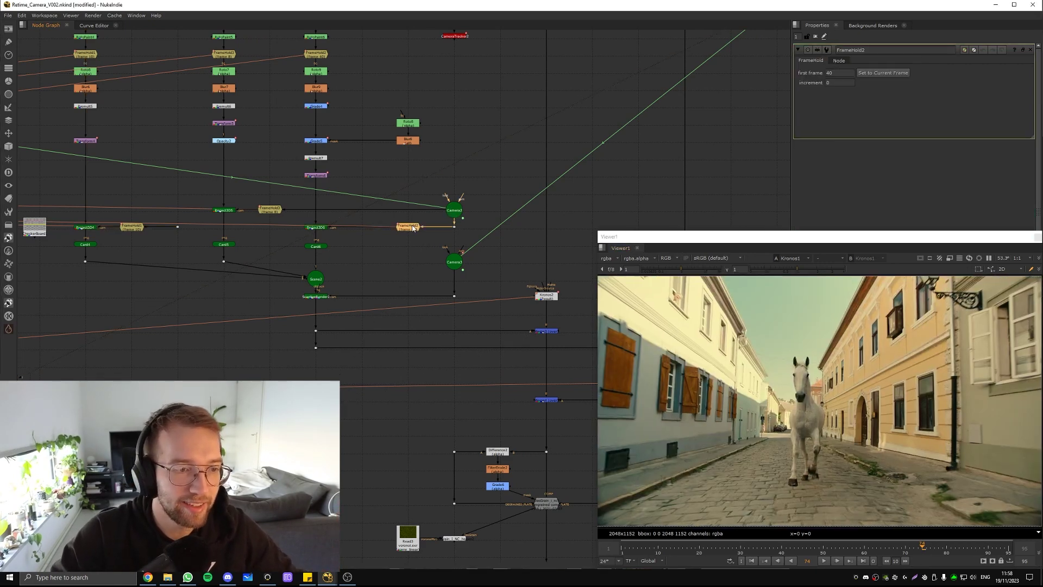
{"action": "left_click", "coordinate": [455, 212]}
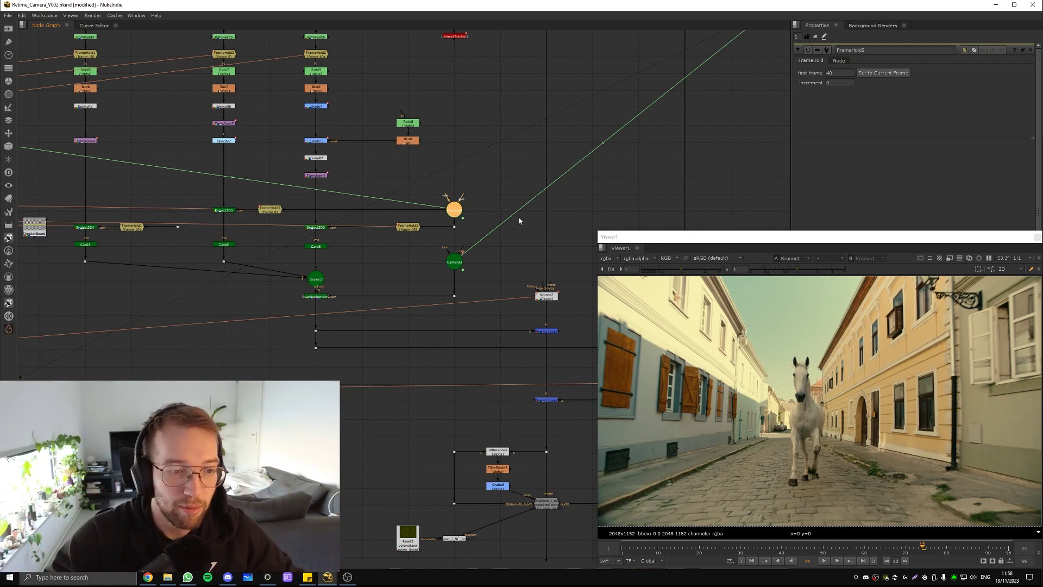
{"action": "left_click_drag", "start_coordinate": [501, 235], "coordinate": [423, 275]}
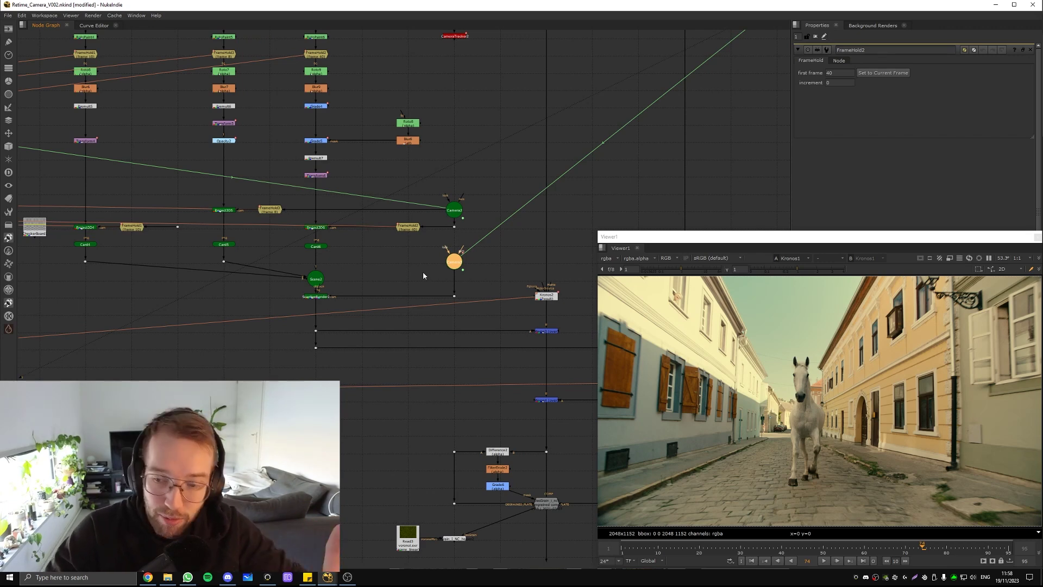
Open CameraTracker2's properties and move the floating viewer down to uncover its export settings.
{"action": "scroll", "coordinate": [423, 275], "scroll_direction": "down", "scroll_amount": 1}
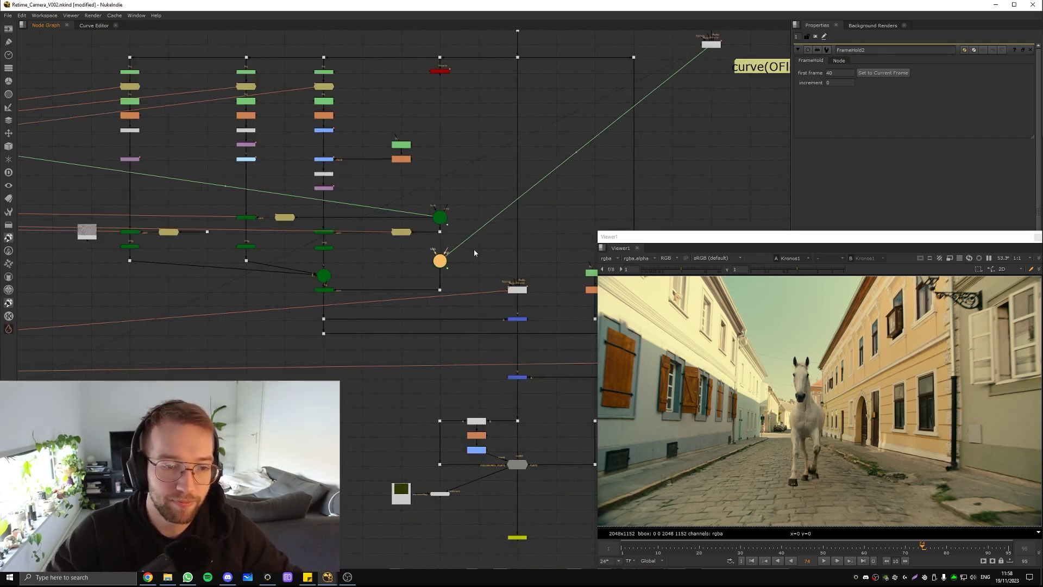
{"action": "middle_click_drag", "start_coordinate": [549, 214], "coordinate": [319, 310]}
{"action": "double_click", "coordinate": [308, 160]}
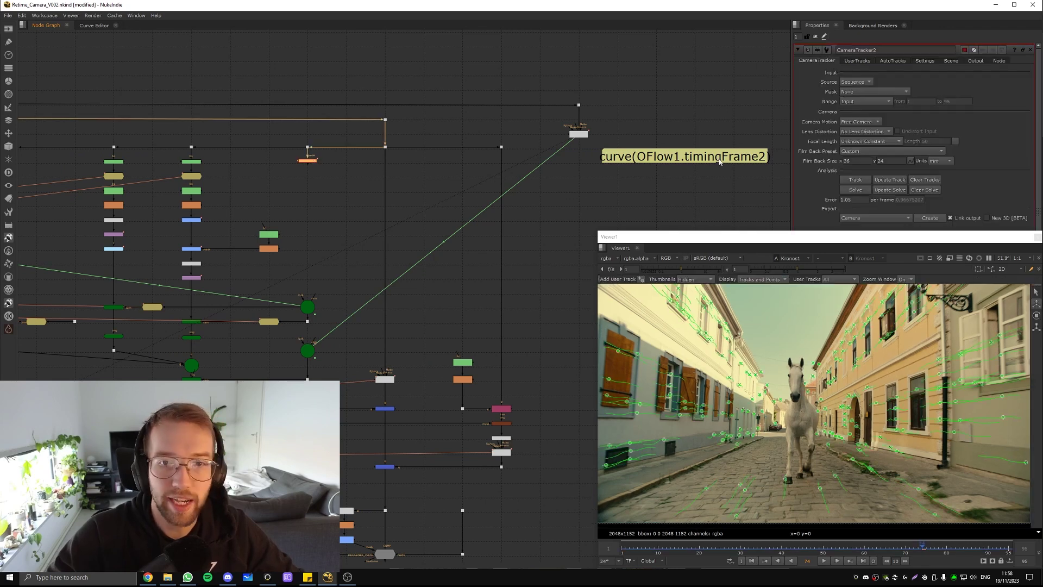
{"action": "left_click_drag", "start_coordinate": [774, 238], "coordinate": [786, 300]}
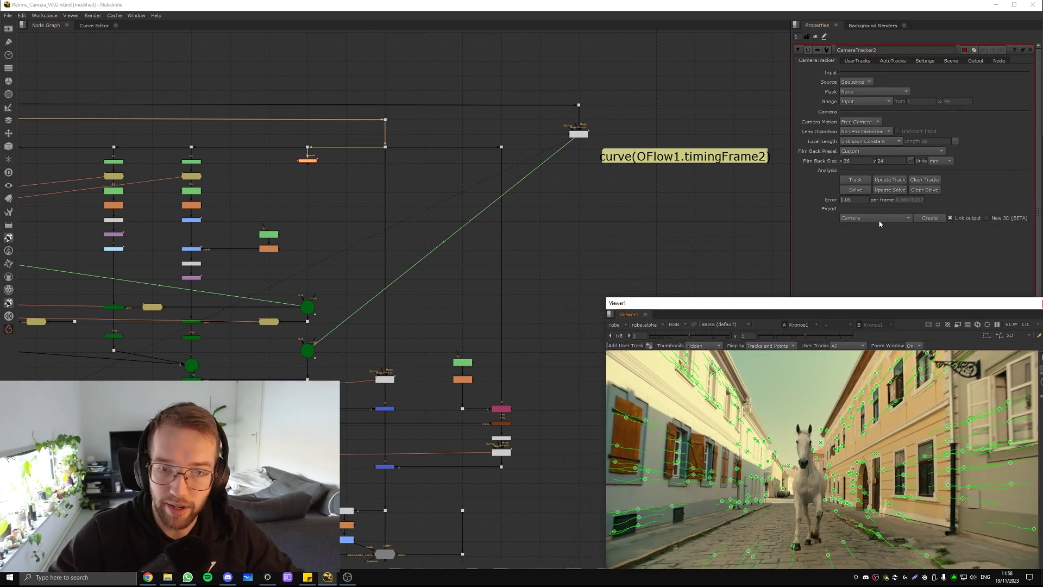
Export a new Camera from CameraTracker2 without linking it to the tracker's output.
{"action": "scroll", "coordinate": [373, 202], "scroll_direction": "up", "scroll_amount": 2}
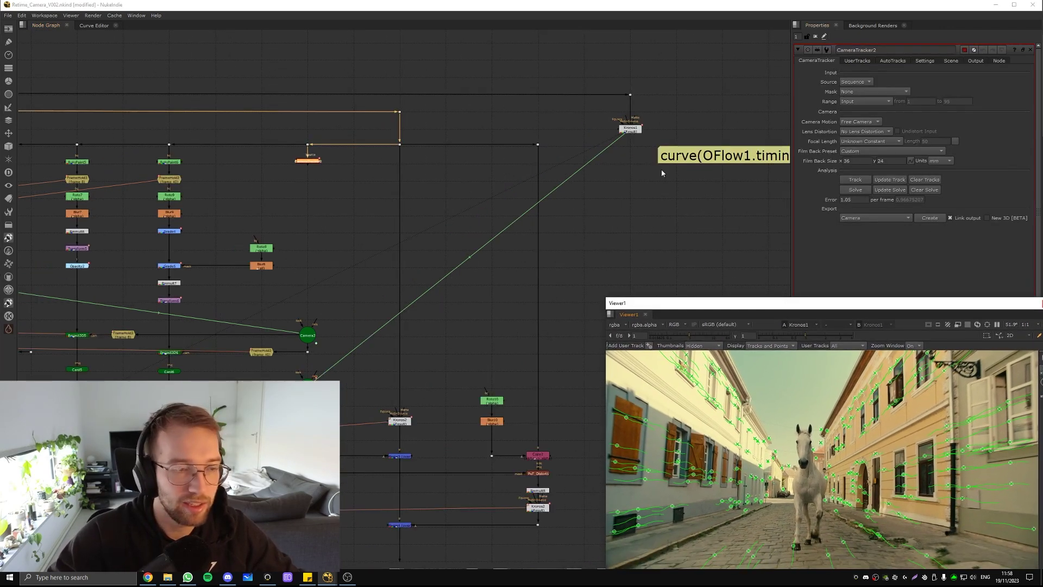
{"action": "left_click", "coordinate": [874, 217]}
{"action": "left_click", "coordinate": [873, 218]}
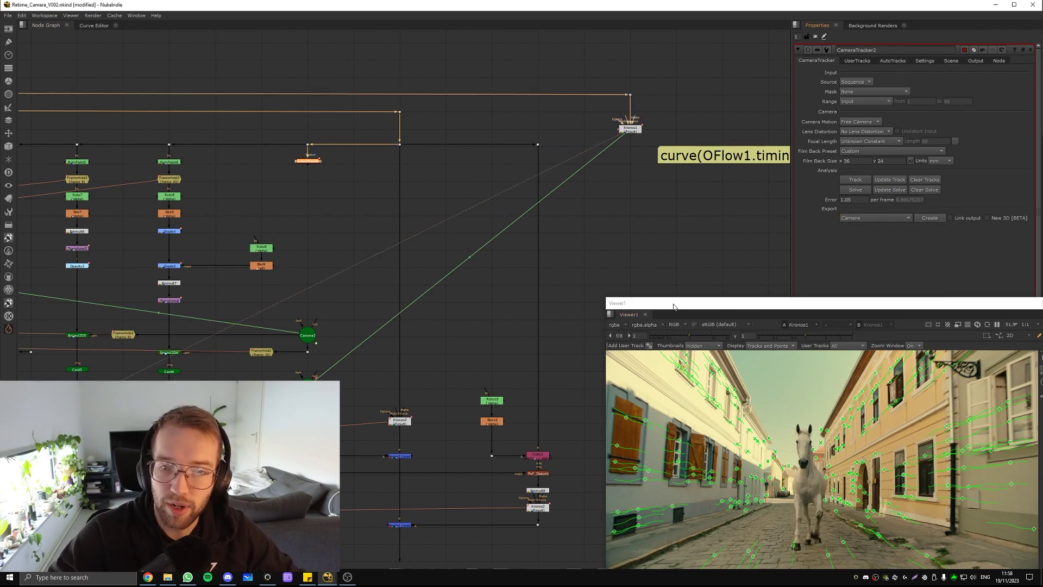
{"action": "left_click", "coordinate": [930, 218]}
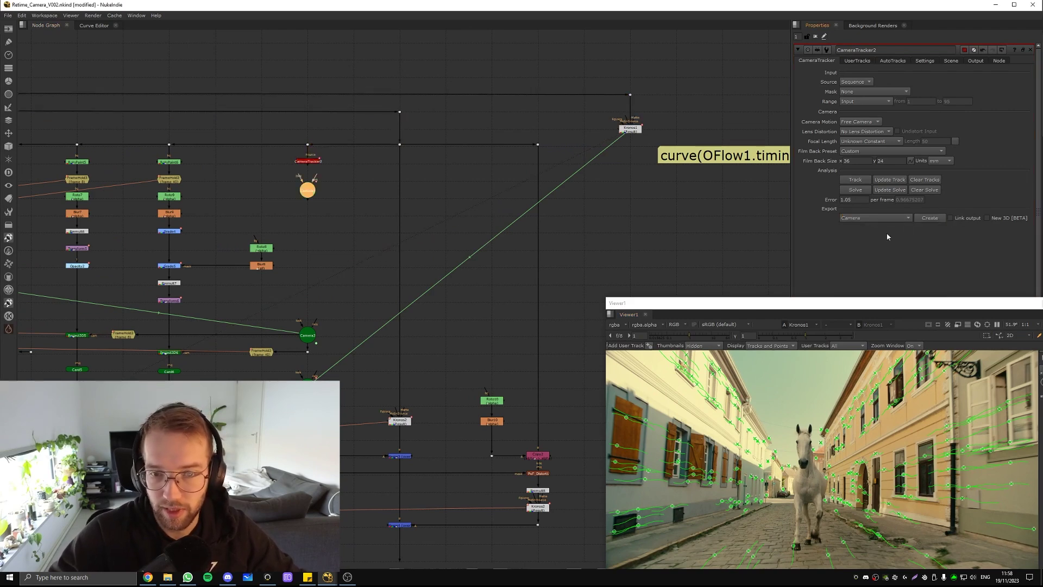
Open the exported camera's properties and swap it in for Camera3 as the render camera of the second setup's ScanlineRender.
{"action": "middle_click_drag", "start_coordinate": [363, 163], "coordinate": [461, 96]}
{"action": "left_click_drag", "start_coordinate": [404, 127], "coordinate": [418, 210]}
{"action": "double_click", "coordinate": [432, 280]}
{"action": "middle_click_drag", "start_coordinate": [432, 281], "coordinate": [422, 206]}
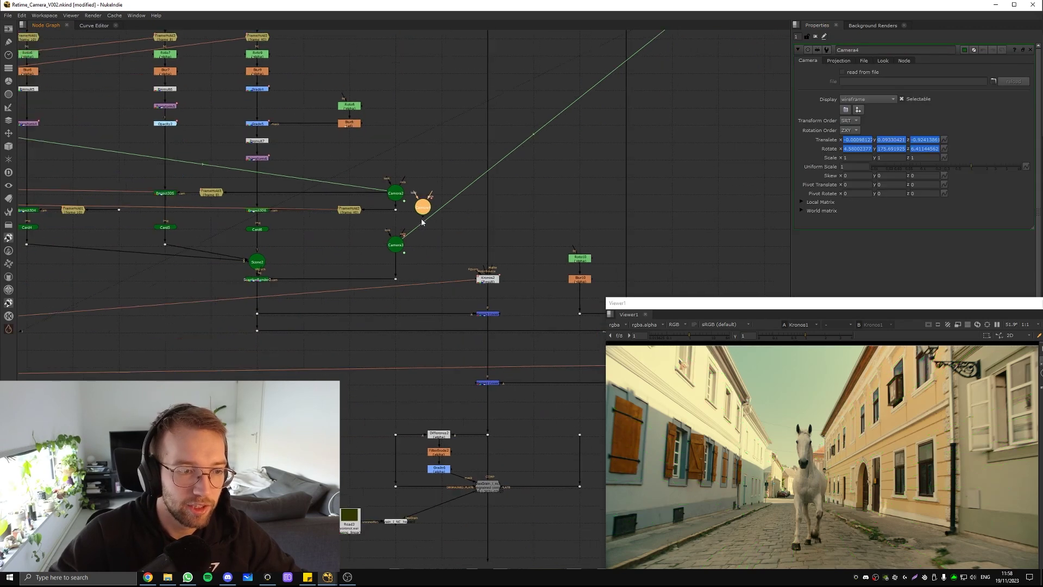
{"action": "left_click_drag", "start_coordinate": [421, 205], "coordinate": [451, 198]}
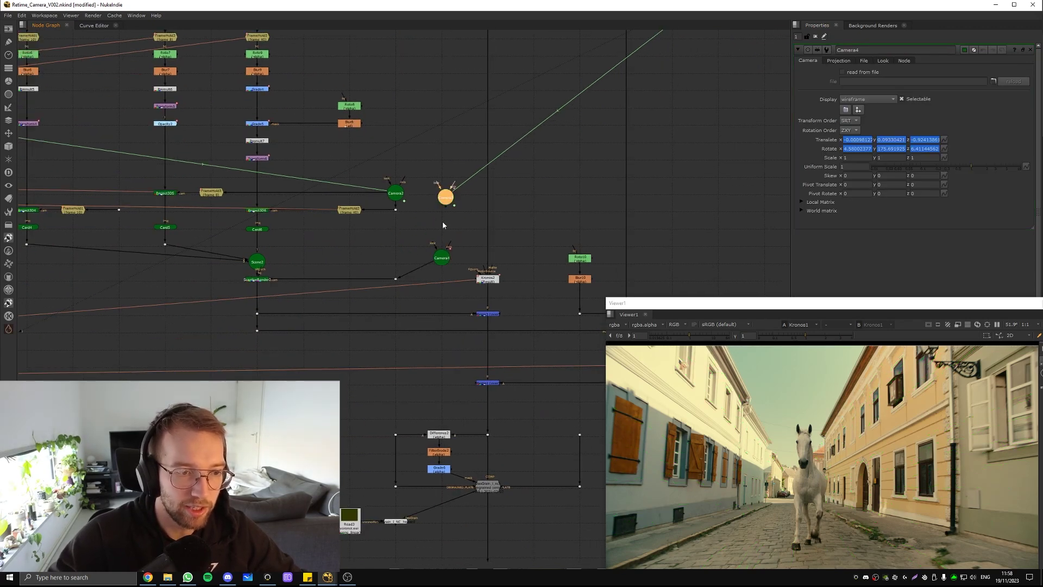
{"action": "left_click_drag", "start_coordinate": [440, 254], "coordinate": [394, 242]}
Open the sticky note beside Kronos1 and copy its expression curve(OFlow1.timingFrame2).
{"action": "middle_click_drag", "start_coordinate": [487, 220], "coordinate": [349, 171]}
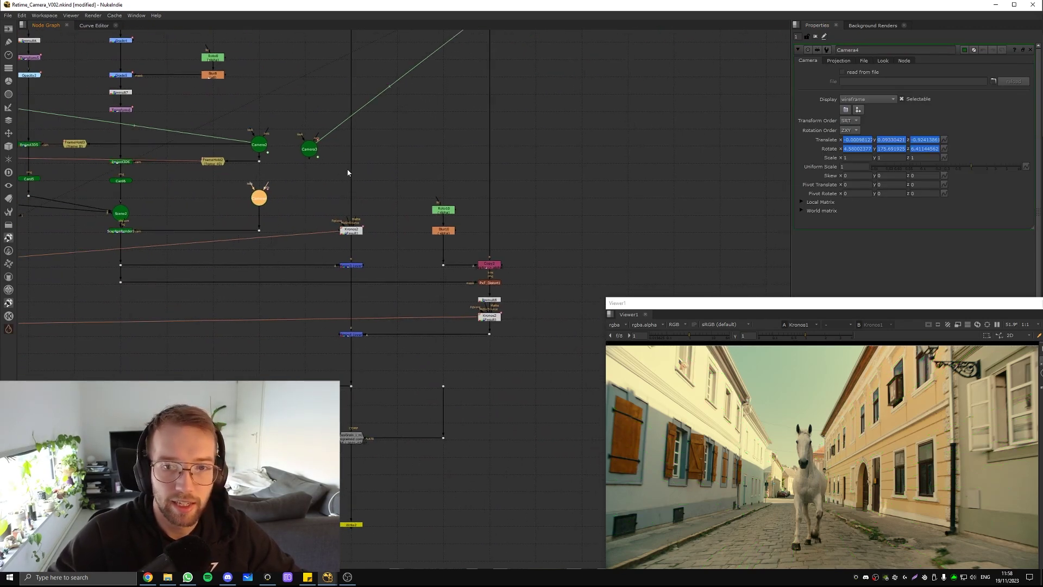
{"action": "scroll", "coordinate": [304, 196], "scroll_direction": "up", "scroll_amount": 3}
{"action": "scroll", "coordinate": [310, 184], "scroll_direction": "down", "scroll_amount": 3}
{"action": "middle_click_drag", "start_coordinate": [401, 92], "coordinate": [471, 159]}
{"action": "scroll", "coordinate": [420, 140], "scroll_direction": "down", "scroll_amount": 2}
{"action": "scroll", "coordinate": [471, 161], "scroll_direction": "up", "scroll_amount": 5}
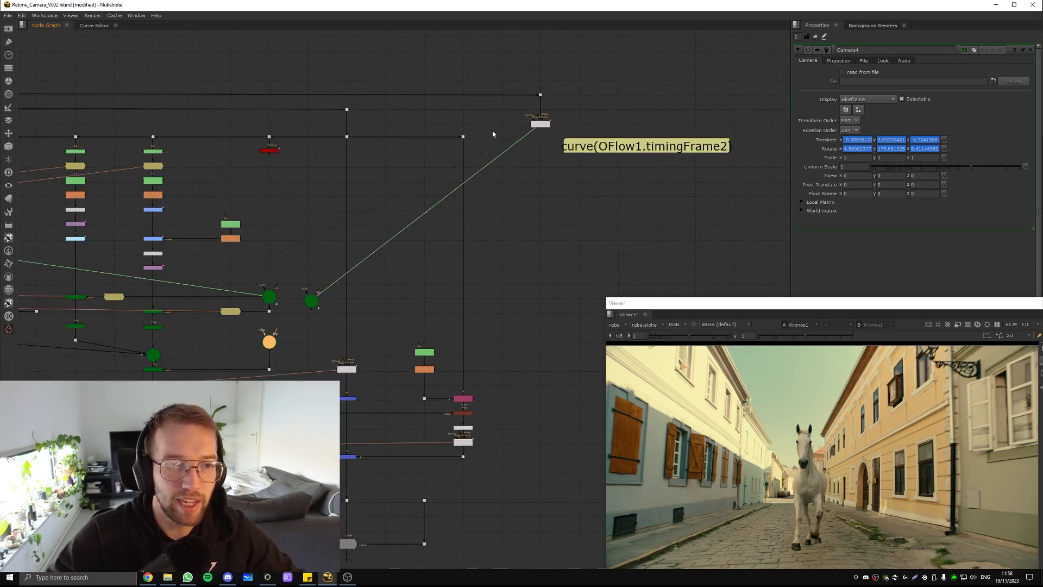
{"action": "middle_click_drag", "start_coordinate": [596, 198], "coordinate": [277, 159]}
{"action": "double_click", "coordinate": [440, 152]}
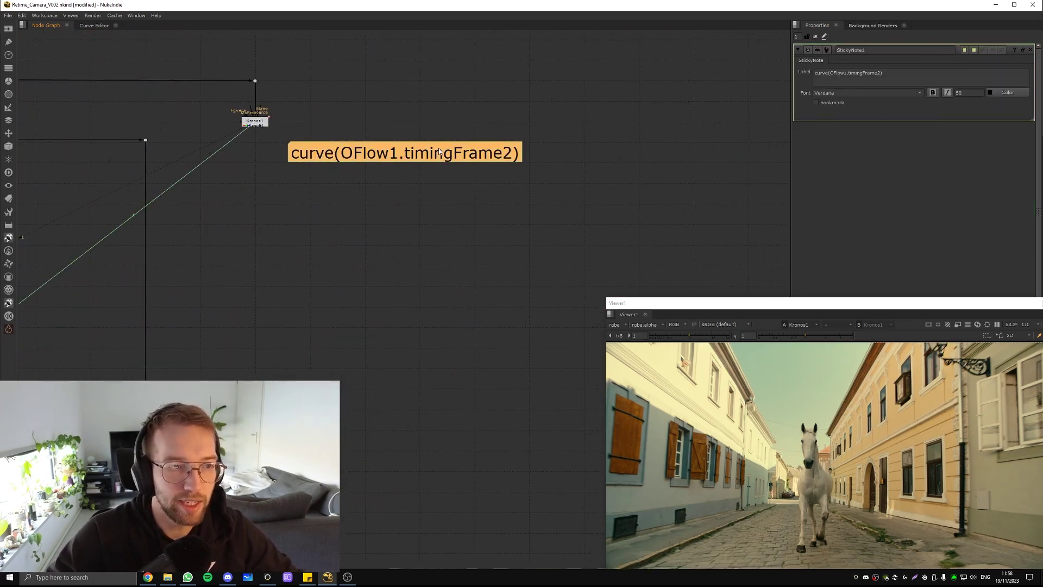
{"action": "triple_click", "coordinate": [888, 82]}
{"action": "key", "text": "ctrl+c"}
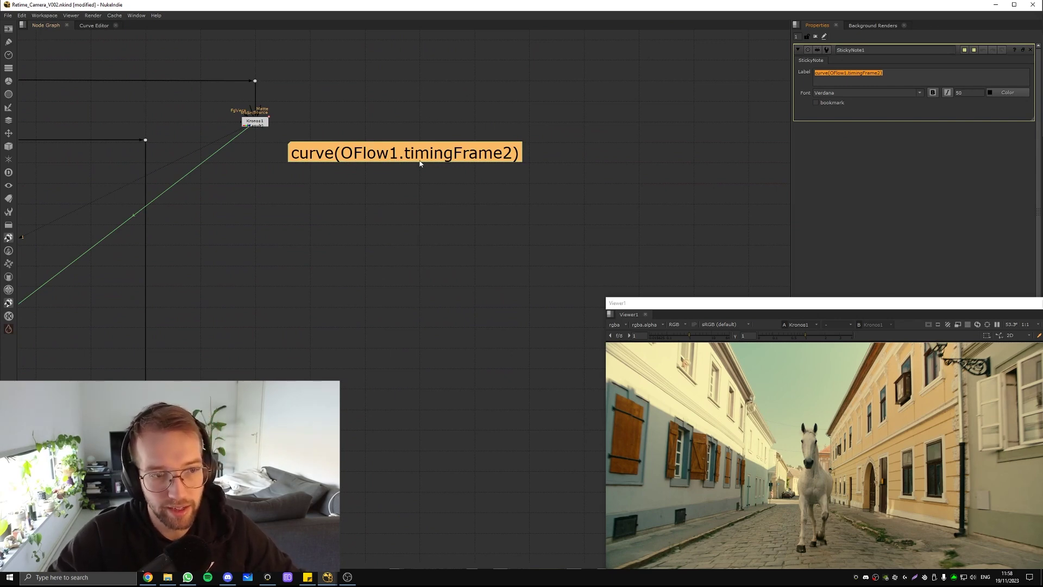
Inspect the Frame parameter in Kronos1's properties to find the name that the expression refers to.
{"action": "scroll", "coordinate": [340, 144], "scroll_direction": "down", "scroll_amount": 6}
{"action": "double_click", "coordinate": [342, 151]}
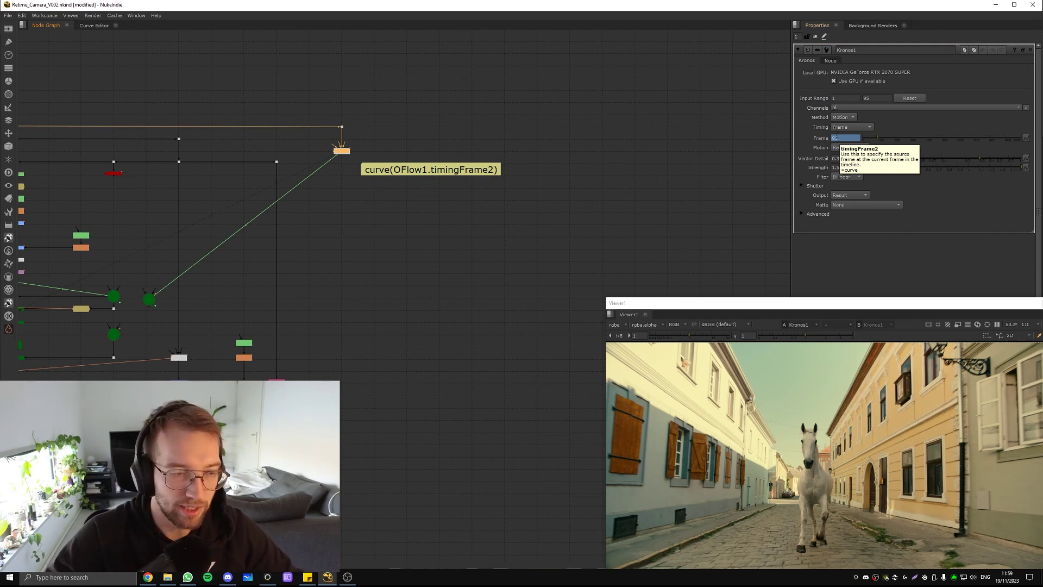
{"action": "middle_click_drag", "start_coordinate": [148, 320], "coordinate": [371, 211]}
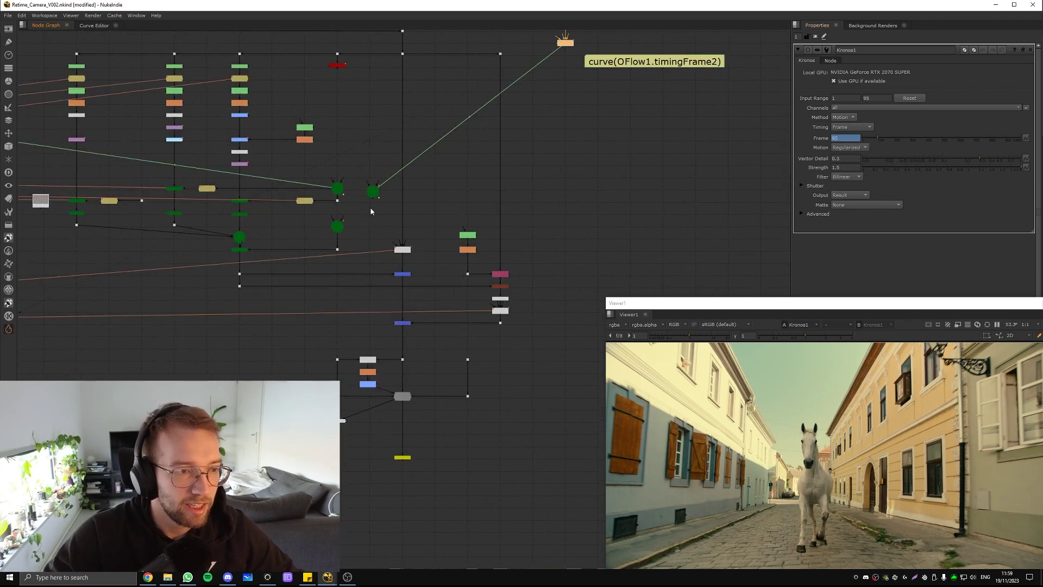
Open Camera4's translate expressions and paste curve(OFlow1.timingFrame2) as the x expression.
{"action": "double_click", "coordinate": [336, 231]}
{"action": "middle_click_drag", "start_coordinate": [494, 124], "coordinate": [467, 184]}
{"action": "scroll", "coordinate": [469, 225], "scroll_direction": "up", "scroll_amount": 3}
{"action": "middle_click_drag", "start_coordinate": [469, 225], "coordinate": [600, 140]}
{"action": "left_click", "coordinate": [944, 141]}
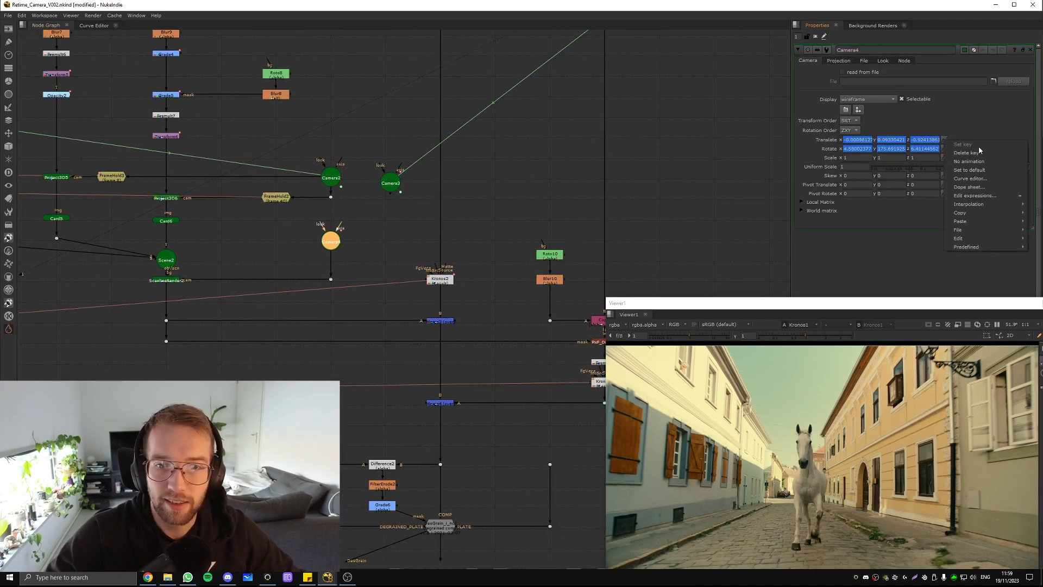
{"action": "left_click", "coordinate": [977, 195]}
{"action": "left_click_drag", "start_coordinate": [938, 146], "coordinate": [521, 129]}
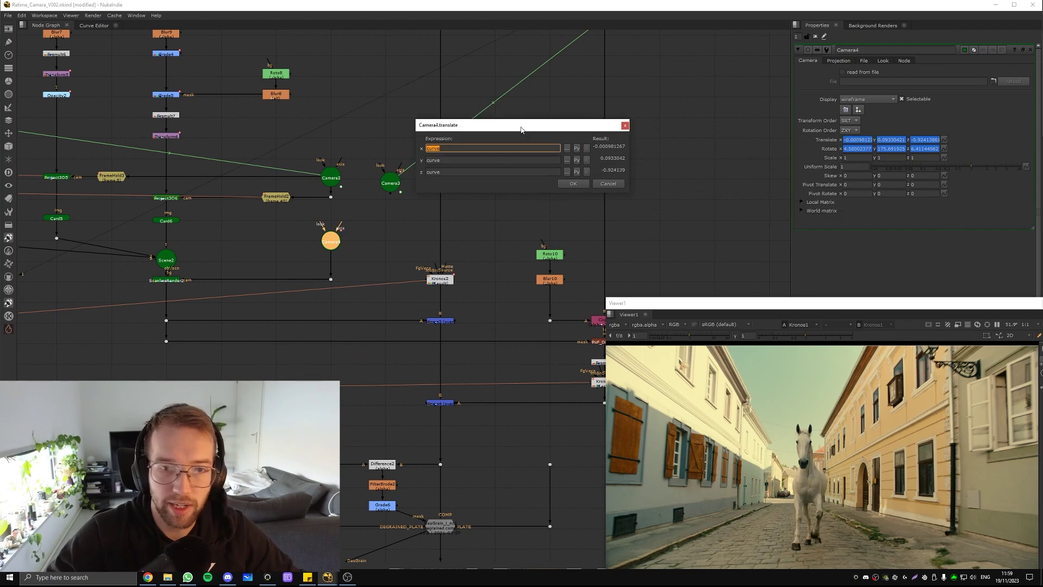
{"action": "key", "text": "ctrl+v"}
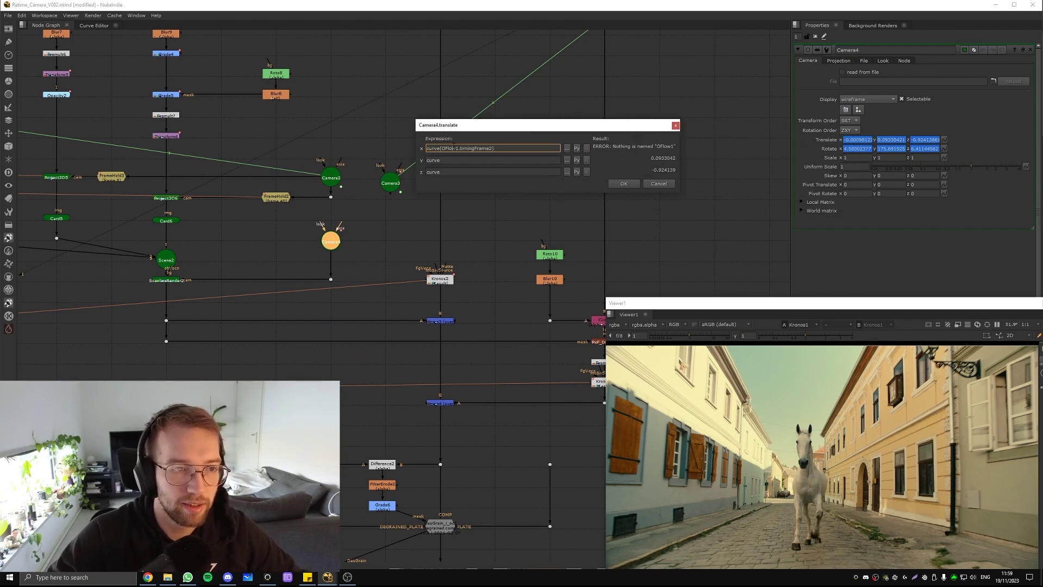
Replace OFlow1 with Kronos1 in the x expression so it reads curve(Kronos1.timingFrame2).
{"action": "double_click", "coordinate": [450, 149]}
{"action": "middle_click_drag", "start_coordinate": [337, 88], "coordinate": [249, 239]}
{"action": "middle_click_drag", "start_coordinate": [363, 157], "coordinate": [198, 168]}
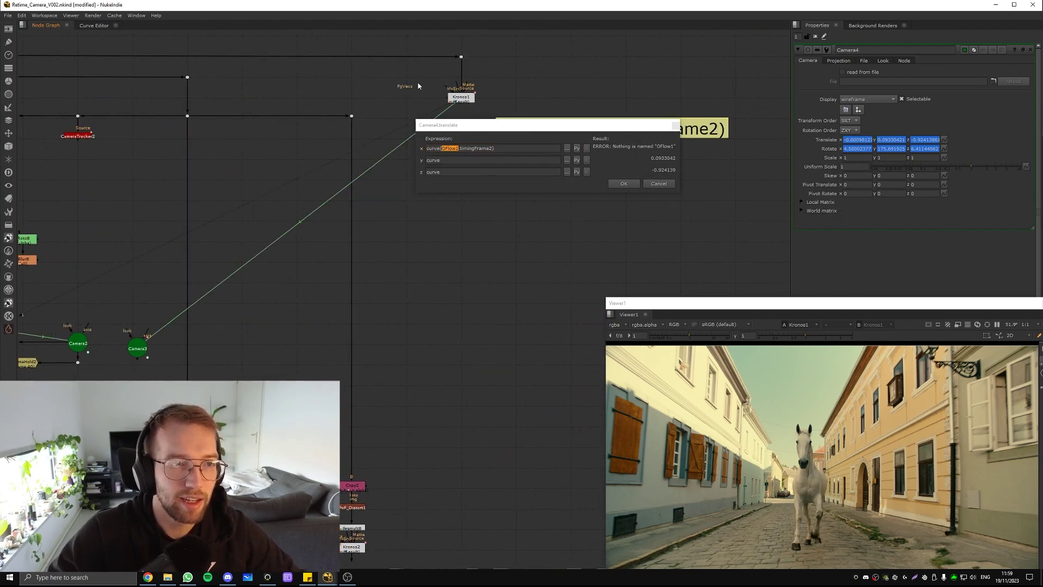
{"action": "mouse_move", "coordinate": [420, 83]}
{"action": "middle_mouse_down"}
{"action": "mouse_move", "coordinate": [358, 114]}
{"action": "mouse_move", "coordinate": [300, 115]}
{"action": "middle_mouse_up"}
{"action": "scroll", "coordinate": [301, 115], "scroll_direction": "up", "scroll_amount": 1}
{"action": "left_click", "coordinate": [456, 149]}
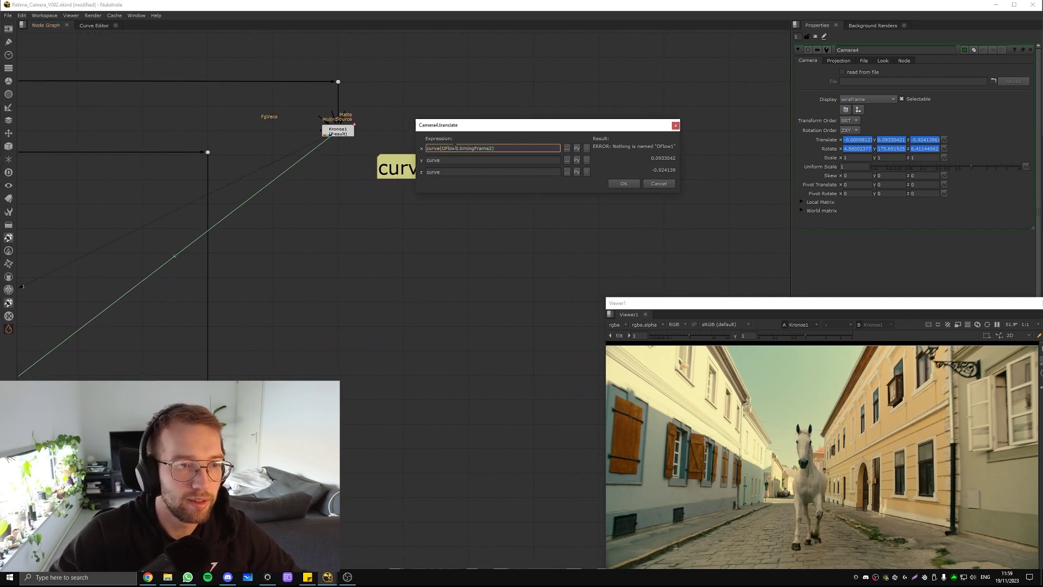
{"action": "type", "text": "Kronos1"}
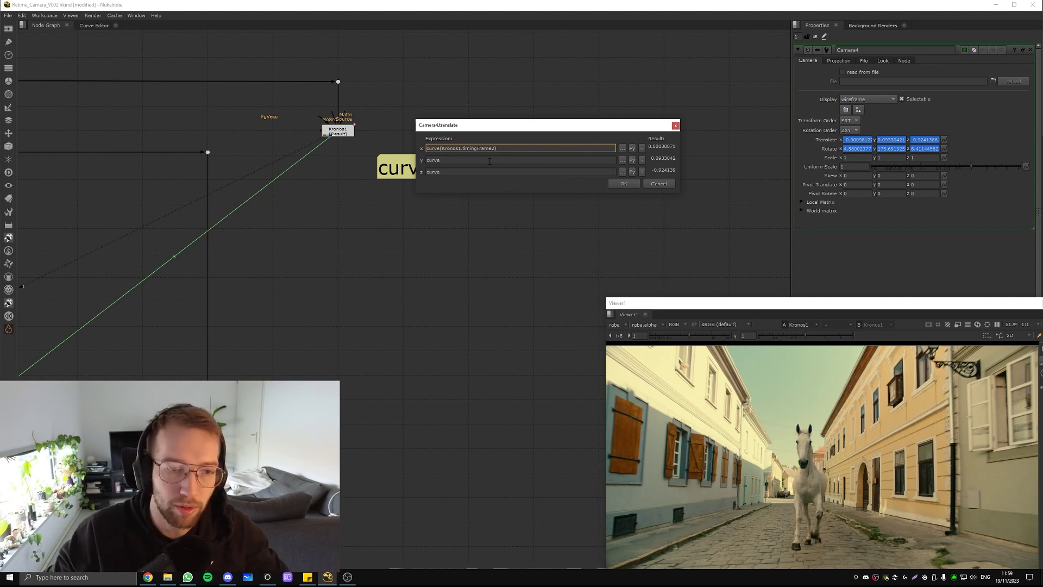
Copy curve(Kronos1.timingFrame2) into Camera4's y and z translate expressions and apply them.
{"action": "key", "text": "ctrl+a"}
{"action": "key", "text": "ctrl+c"}
{"action": "double_click", "coordinate": [486, 160]}
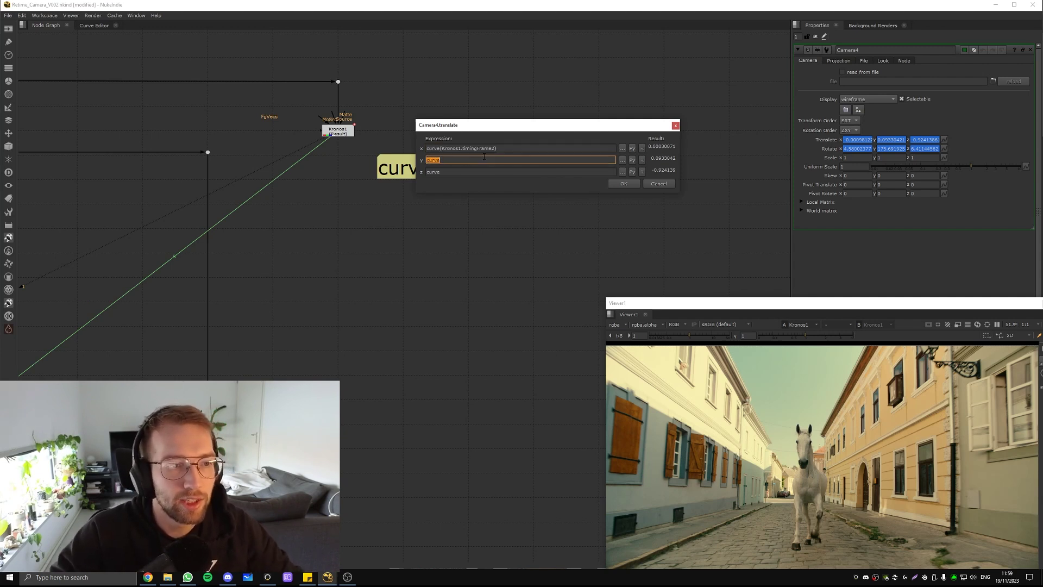
{"action": "key", "text": "ctrl+v"}
{"action": "double_click", "coordinate": [507, 173]}
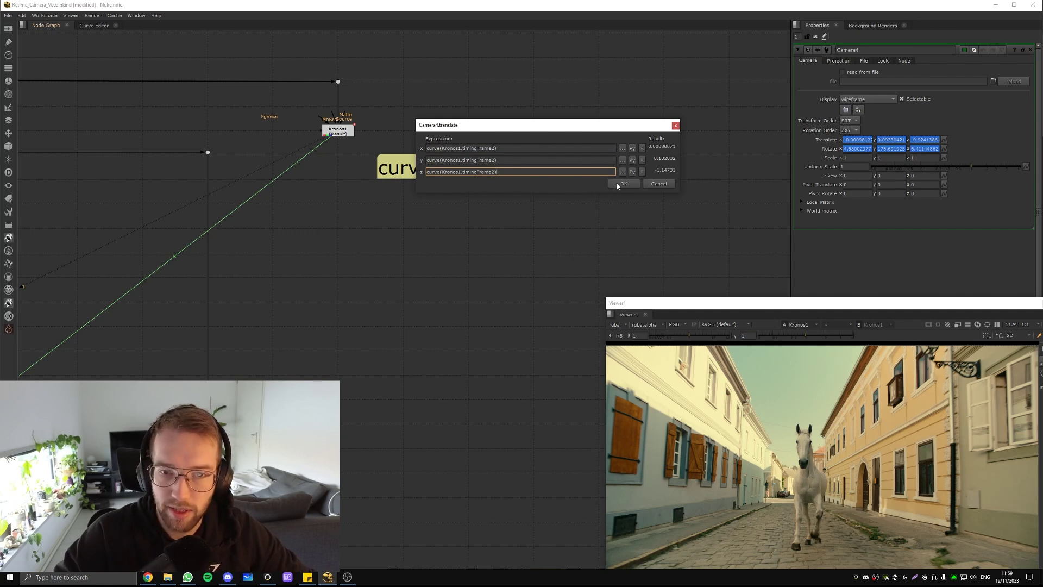
{"action": "left_click", "coordinate": [618, 185]}
Set Camera4's x, y and z rotate expressions to curve(Kronos1.timingFrame2) and apply them.
{"action": "left_click", "coordinate": [943, 146]}
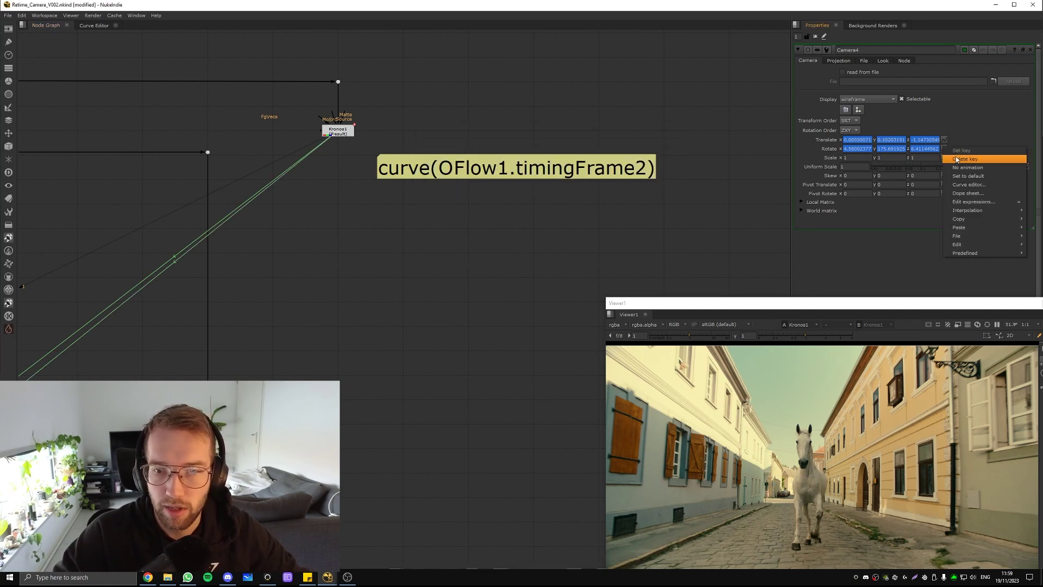
{"action": "left_click", "coordinate": [966, 201]}
{"action": "key", "text": "ctrl+v"}
{"action": "left_click", "coordinate": [889, 187]}
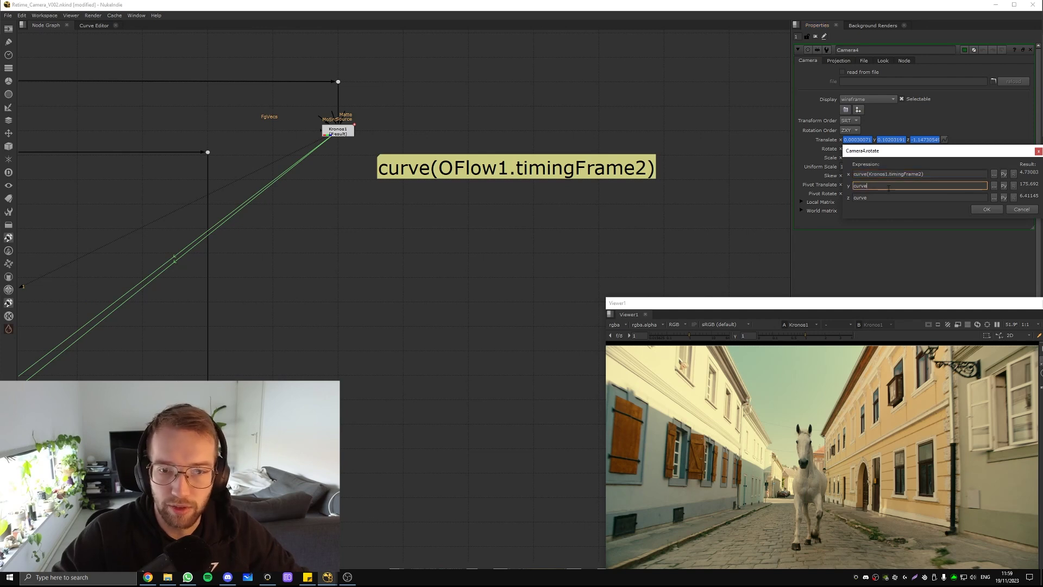
{"action": "left_click", "coordinate": [893, 198]}
{"action": "key", "text": "ctrl+v"}
{"action": "left_click_drag", "start_coordinate": [1005, 153], "coordinate": [744, 145]}
{"action": "left_click", "coordinate": [727, 202]}
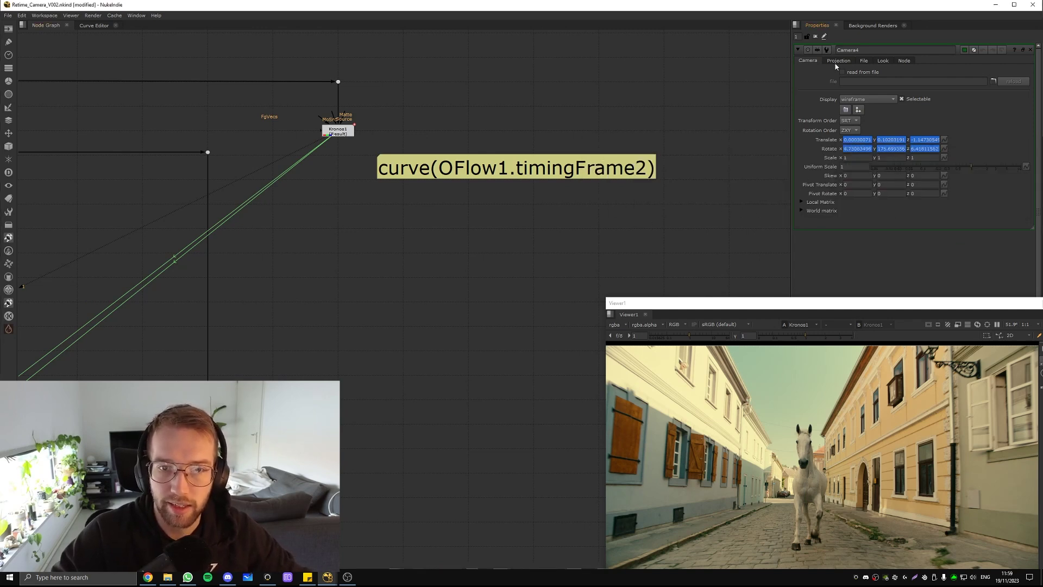
Check the Focal Length in Camera4's projection settings, then return to its transform settings.
{"action": "left_click", "coordinate": [838, 60]}
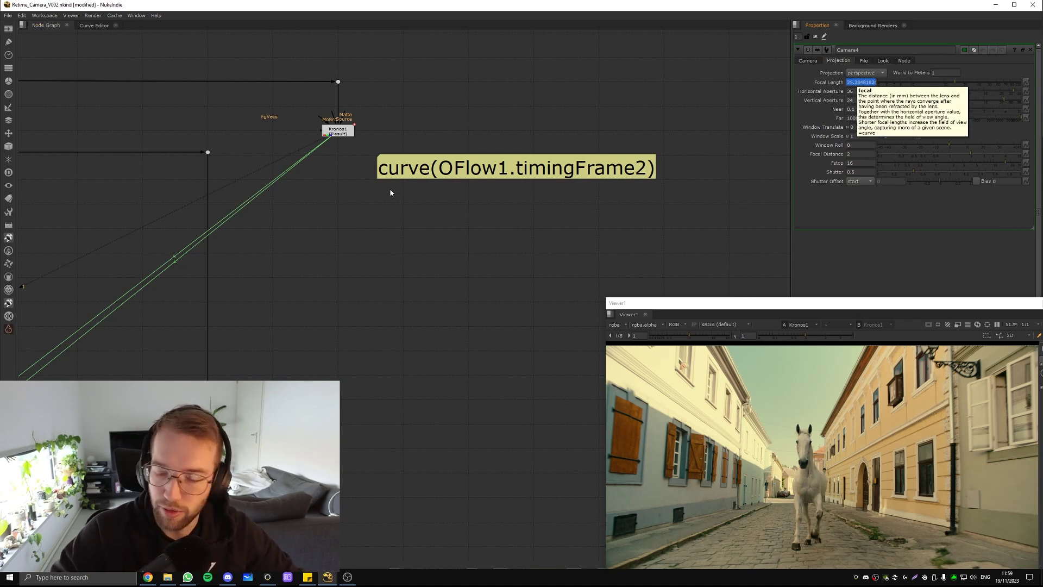
{"action": "middle_click_drag", "start_coordinate": [390, 192], "coordinate": [419, 141]}
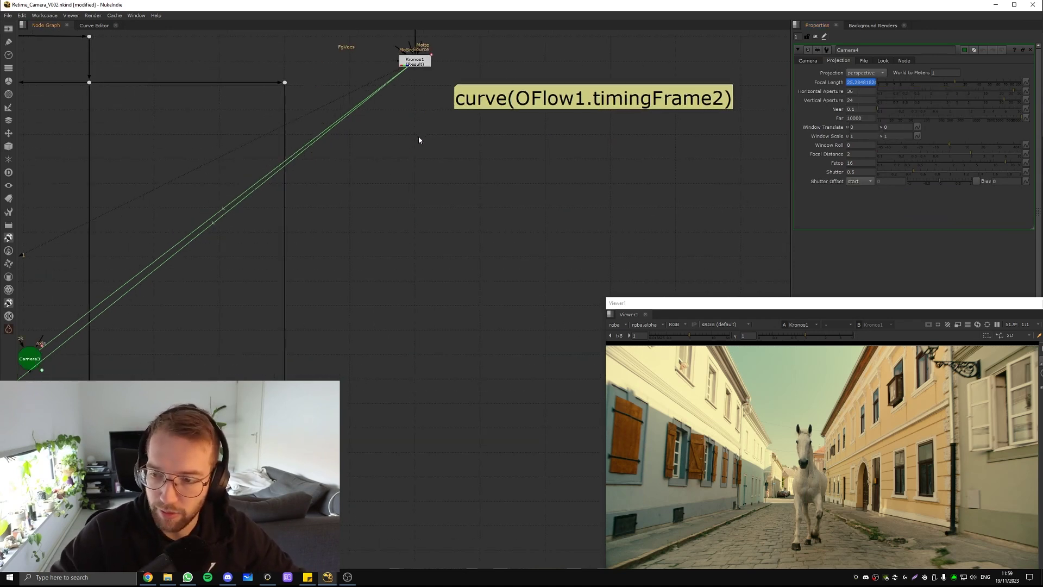
{"action": "left_click", "coordinate": [808, 60]}
Display the second setup's Merge3 below Kronos2 in the viewer to check the patched plate.
{"action": "scroll", "coordinate": [484, 191], "scroll_direction": "down", "scroll_amount": 5}
{"action": "middle_click_drag", "start_coordinate": [396, 167], "coordinate": [449, 185]}
{"action": "scroll", "coordinate": [495, 169], "scroll_direction": "up", "scroll_amount": 4}
{"action": "left_click", "coordinate": [456, 177], "text": "ctrl+shift"}
{"action": "left_click", "coordinate": [460, 221], "text": "ctrl+shift"}
{"action": "left_click", "coordinate": [459, 271], "text": "ctrl+shift"}
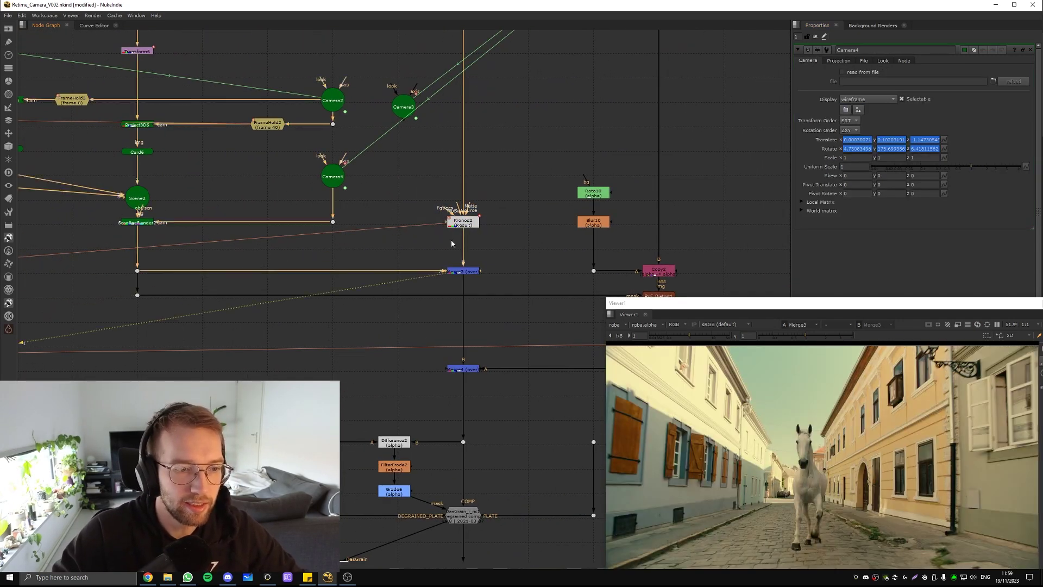
{"action": "middle_click_drag", "start_coordinate": [451, 243], "coordinate": [526, 173]}
View the second setup's ScanlineRender output on its own, fit it to the viewer, and open Camera2's properties.
{"action": "left_click_drag", "start_coordinate": [586, 168], "coordinate": [445, 213]}
{"action": "middle_click_drag", "start_coordinate": [248, 157], "coordinate": [320, 223]}
{"action": "left_click_drag", "start_coordinate": [322, 231], "coordinate": [242, 252]}
{"action": "key", "text": "1"}
{"action": "middle_click_drag", "start_coordinate": [311, 177], "coordinate": [320, 156]}
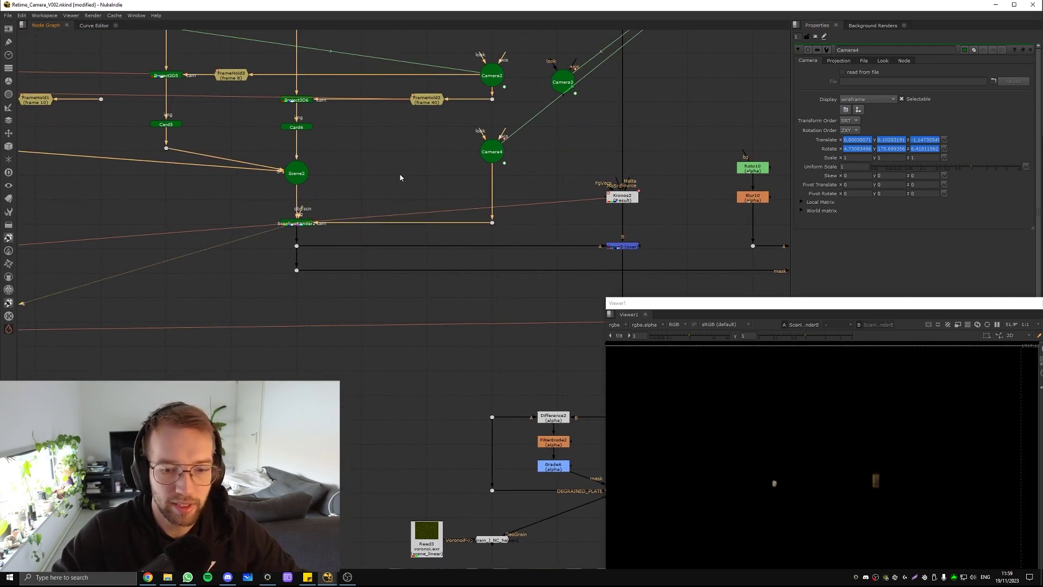
{"action": "middle_click_drag", "start_coordinate": [431, 81], "coordinate": [471, 162]}
{"action": "left_click", "coordinate": [533, 154]}
{"action": "key", "text": "f"}
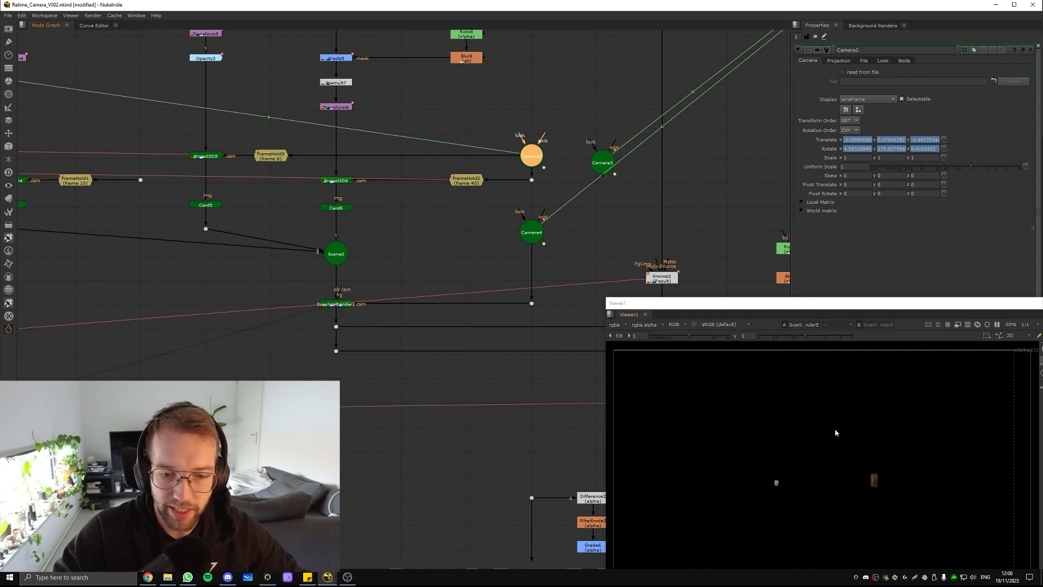
Switch the viewer from the projection render back to the Merge3 composite.
{"action": "middle_click_drag", "start_coordinate": [394, 288], "coordinate": [244, 163]}
{"action": "left_click_drag", "start_coordinate": [548, 181], "coordinate": [473, 228]}
{"action": "key", "text": "1"}
{"action": "left_click", "coordinate": [592, 237]}
{"action": "middle_click_drag", "start_coordinate": [596, 237], "coordinate": [538, 136]}
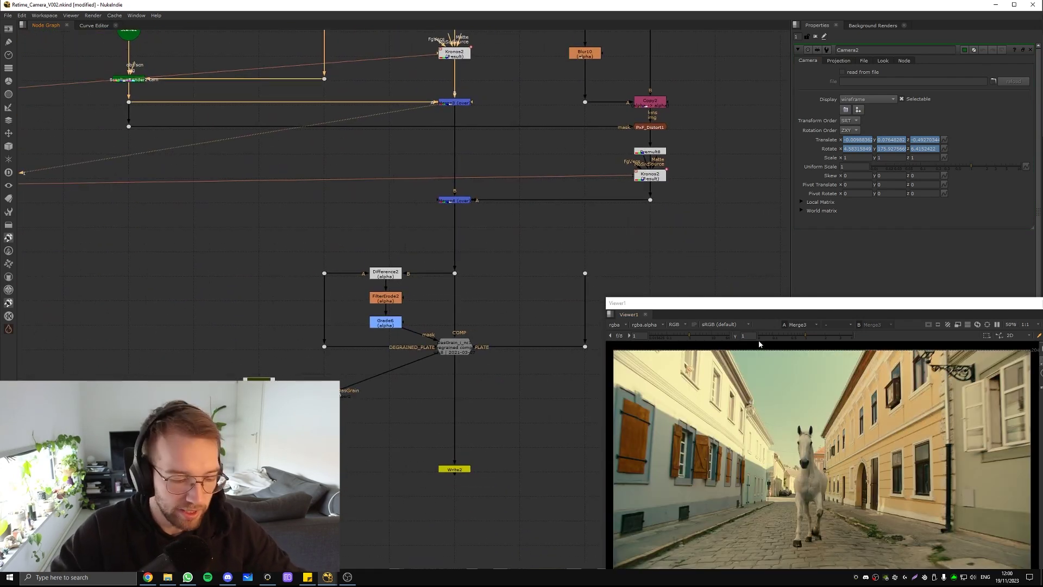
{"action": "scroll", "coordinate": [793, 382], "scroll_direction": "up", "scroll_amount": 1}
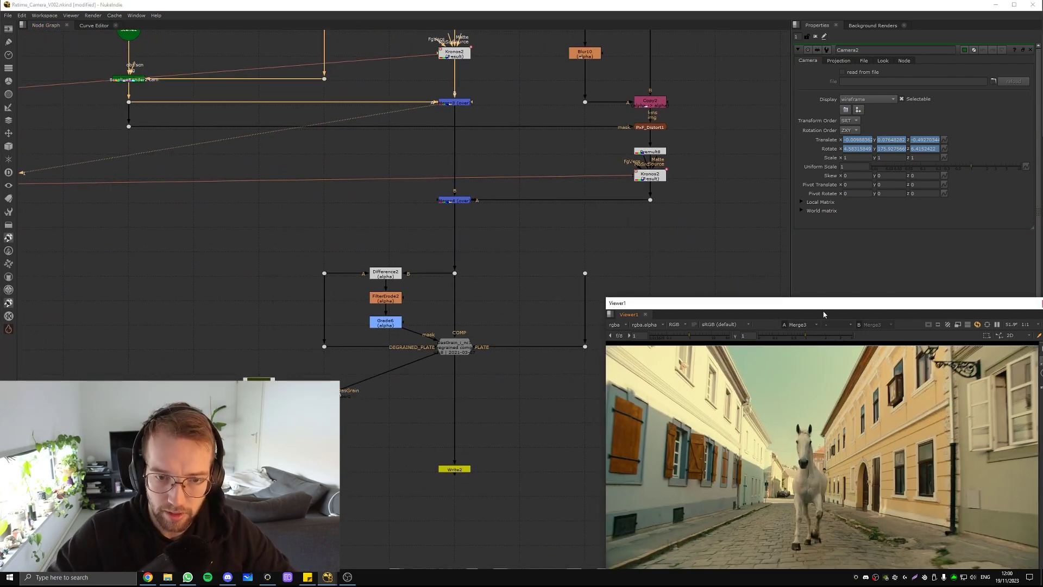
Move the floating viewer up to uncover its timeline, end the playback range at frame 60, and play the composite.
{"action": "left_click_drag", "start_coordinate": [824, 314], "coordinate": [790, 232]}
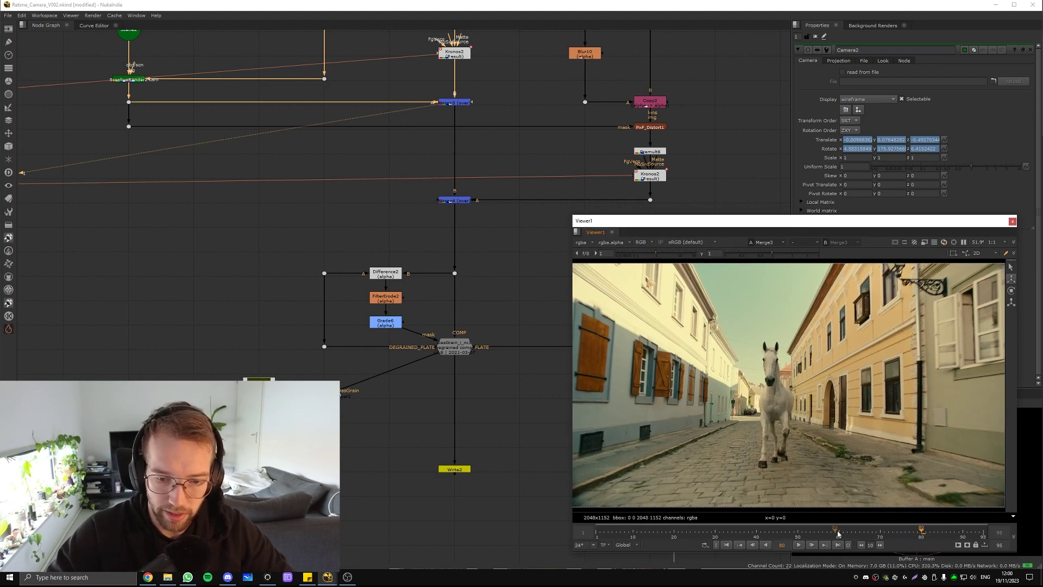
{"action": "key", "text": "o"}
{"action": "key", "text": "l"}
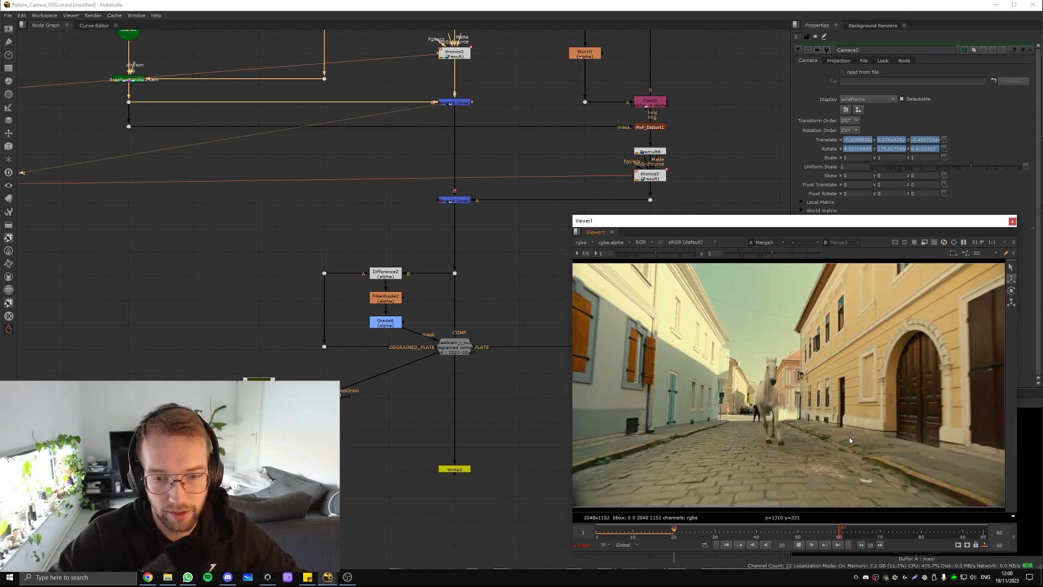
{"action": "left_click_drag", "start_coordinate": [904, 381], "coordinate": [964, 320]}
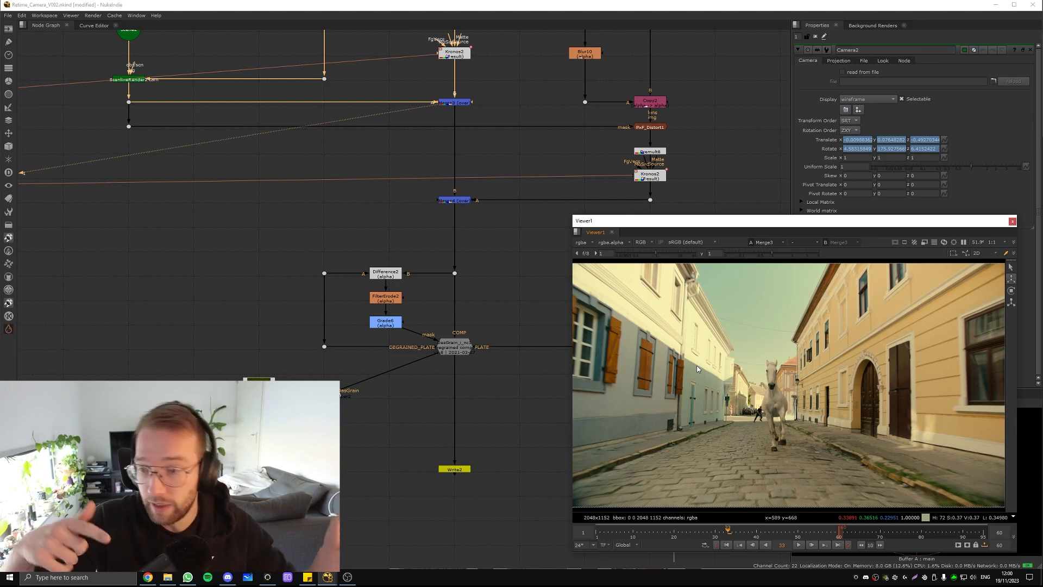
Open Kronos2's properties to examine its Frame timing alongside the second setup's node tree.
{"action": "middle_click_drag", "start_coordinate": [483, 131], "coordinate": [446, 275]}
{"action": "double_click", "coordinate": [419, 198]}
{"action": "middle_click_drag", "start_coordinate": [440, 177], "coordinate": [418, 294]}
{"action": "scroll", "coordinate": [422, 277], "scroll_direction": "down", "scroll_amount": 5}
{"action": "middle_click_drag", "start_coordinate": [374, 322], "coordinate": [418, 307]}
{"action": "key", "text": "1"}
{"action": "left_click", "coordinate": [441, 319]}
{"action": "middle_click_drag", "start_coordinate": [301, 325], "coordinate": [337, 288]}
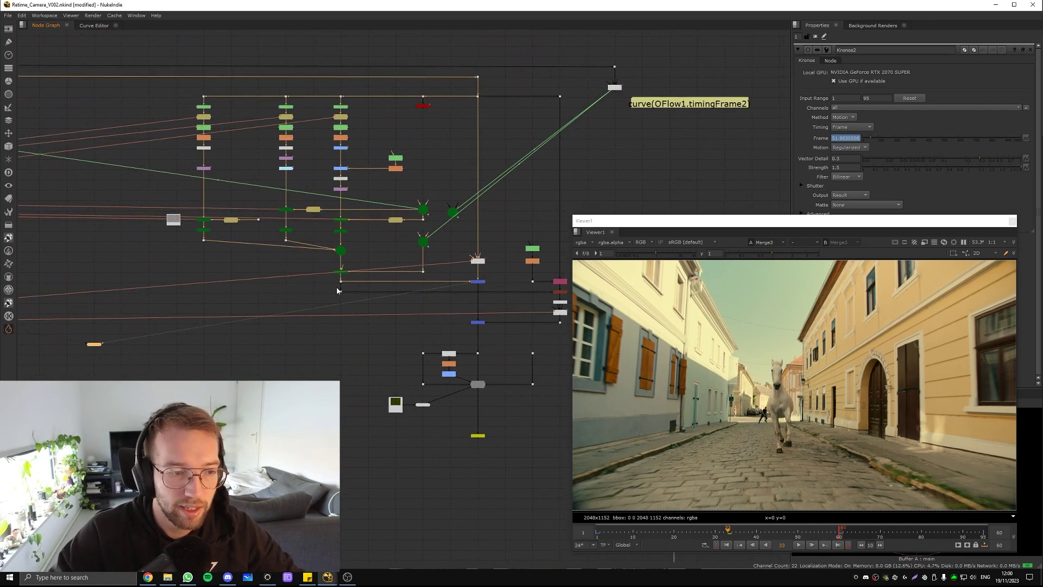
View the dot below the second setup's ScanlineRender at 100% zoom and play the isolated projection patches.
{"action": "scroll", "coordinate": [332, 289], "scroll_direction": "up", "scroll_amount": 5}
{"action": "left_click", "coordinate": [350, 272]}
{"action": "key", "text": "1"}
{"action": "middle_click_drag", "start_coordinate": [384, 259], "coordinate": [310, 238]}
{"action": "scroll", "coordinate": [915, 378], "scroll_direction": "up", "scroll_amount": 3}
{"action": "middle_click_drag", "start_coordinate": [913, 388], "coordinate": [864, 353]}
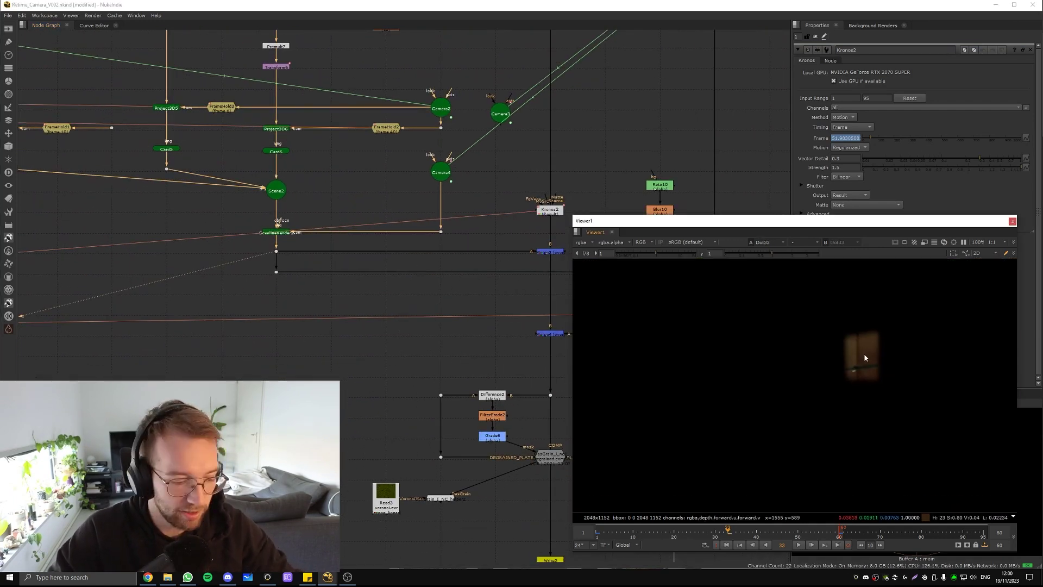
{"action": "key", "text": "l"}
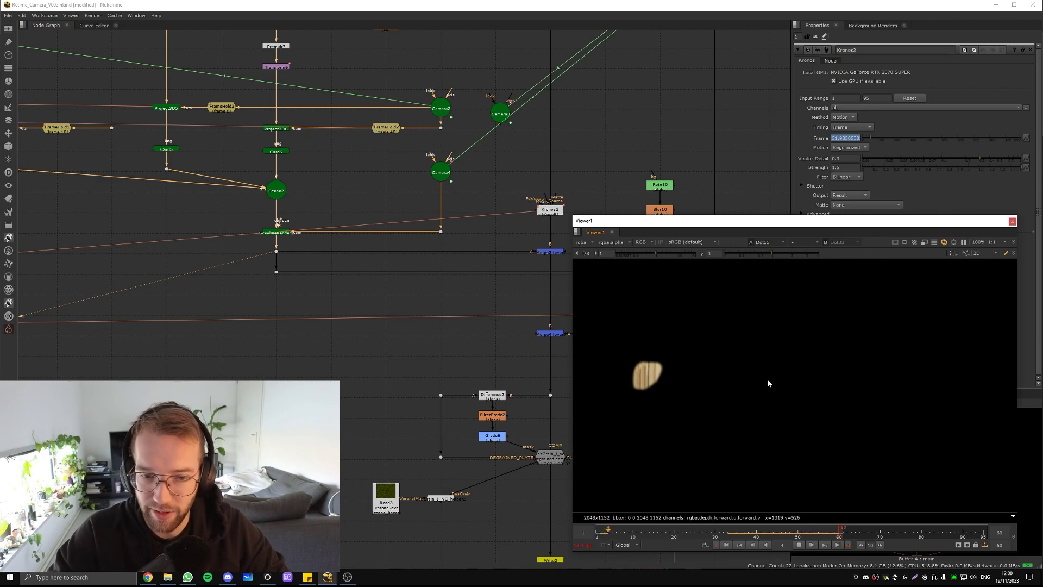
Stop the patch playback, view Kronos2 above the first merge, and play the retimed horse plate at different zoom levels.
{"action": "key", "text": "k"}
{"action": "middle_click_drag", "start_coordinate": [494, 234], "coordinate": [364, 250]}
{"action": "left_click", "coordinate": [419, 226]}
{"action": "key", "text": "1"}
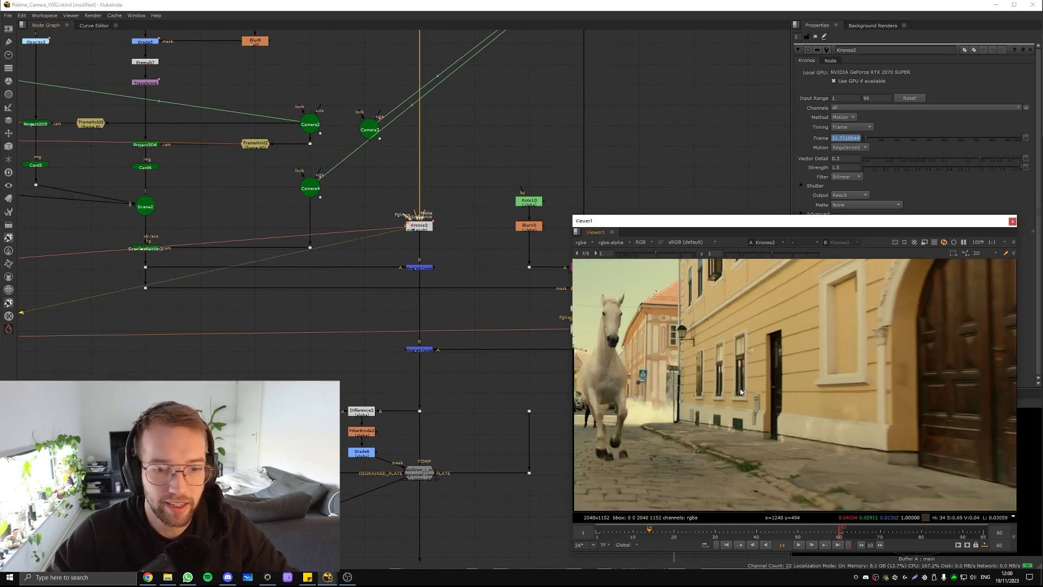
{"action": "middle_click_drag", "start_coordinate": [674, 385], "coordinate": [807, 356]}
{"action": "key", "text": "l"}
{"action": "scroll", "coordinate": [759, 334], "scroll_direction": "up", "scroll_amount": 2}
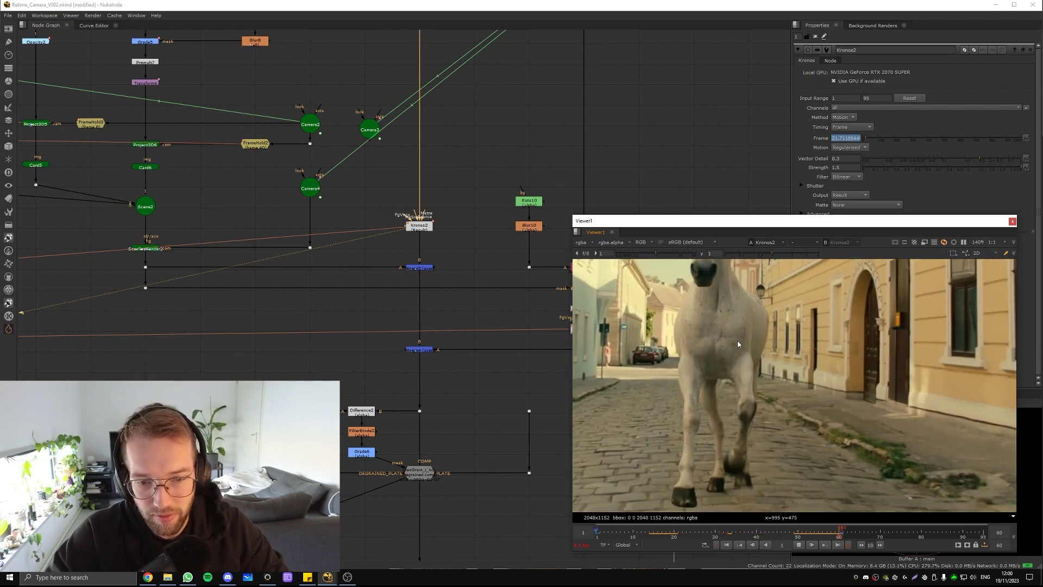
{"action": "scroll", "coordinate": [746, 354], "scroll_direction": "down", "scroll_amount": 2}
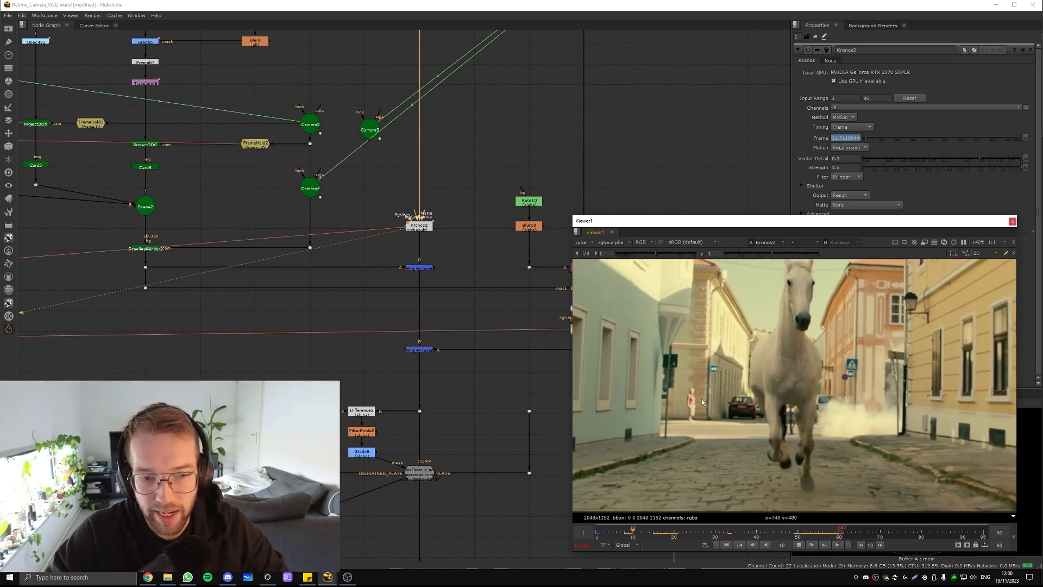
{"action": "scroll", "coordinate": [454, 335], "scroll_direction": "down", "scroll_amount": 1}
{"action": "scroll", "coordinate": [490, 324], "scroll_direction": "down", "scroll_amount": 2}
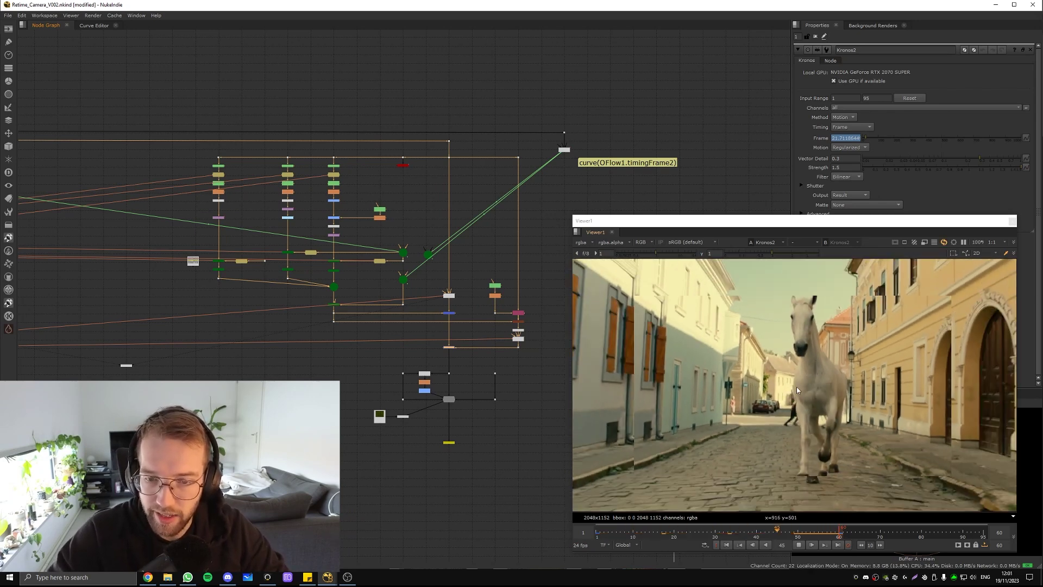
Stop playback, view the Merge4 composite, and examine the second setup's node tree against the first setup.
{"action": "key", "text": "k"}
{"action": "middle_click_drag", "start_coordinate": [424, 332], "coordinate": [373, 251]}
{"action": "scroll", "coordinate": [373, 255], "scroll_direction": "up", "scroll_amount": 5}
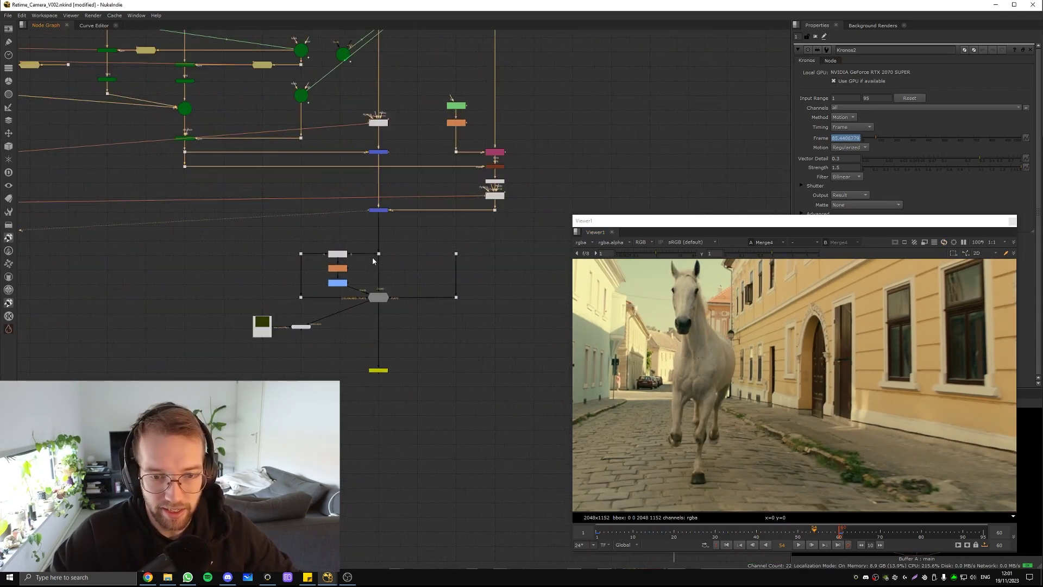
{"action": "left_click", "coordinate": [428, 213]}
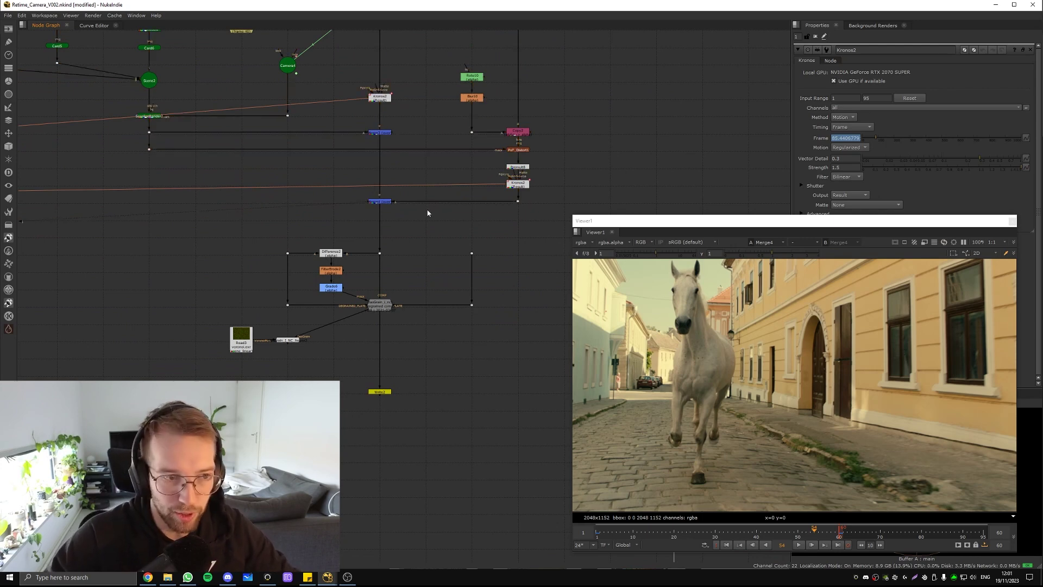
{"action": "scroll", "coordinate": [384, 251], "scroll_direction": "down", "scroll_amount": 5}
{"action": "middle_click_drag", "start_coordinate": [380, 124], "coordinate": [683, 239]}
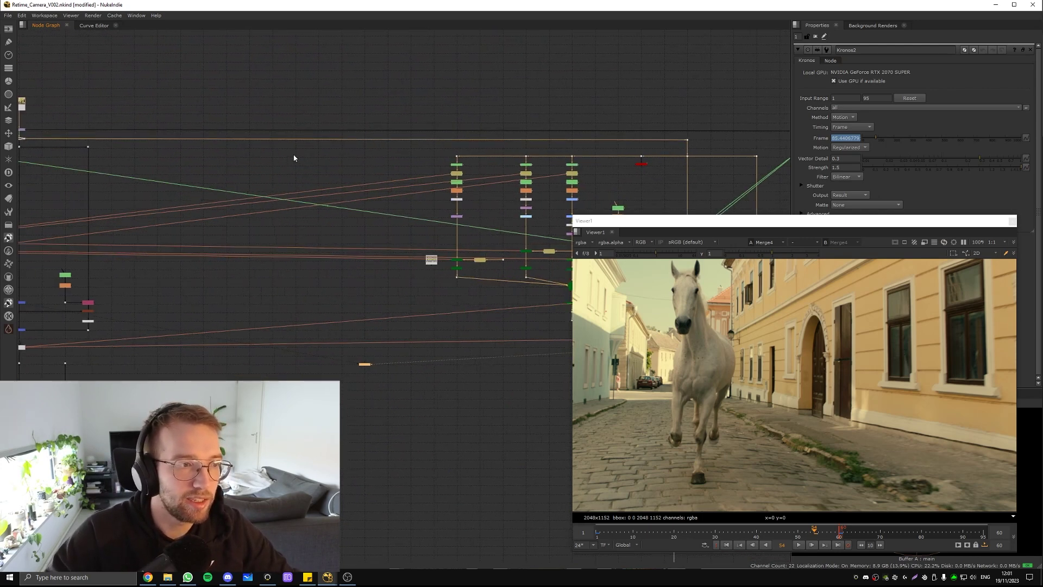
{"action": "middle_click_drag", "start_coordinate": [295, 158], "coordinate": [622, 152]}
{"action": "middle_click_drag", "start_coordinate": [641, 204], "coordinate": [294, 136]}
{"action": "scroll", "coordinate": [305, 142], "scroll_direction": "down", "scroll_amount": 3}
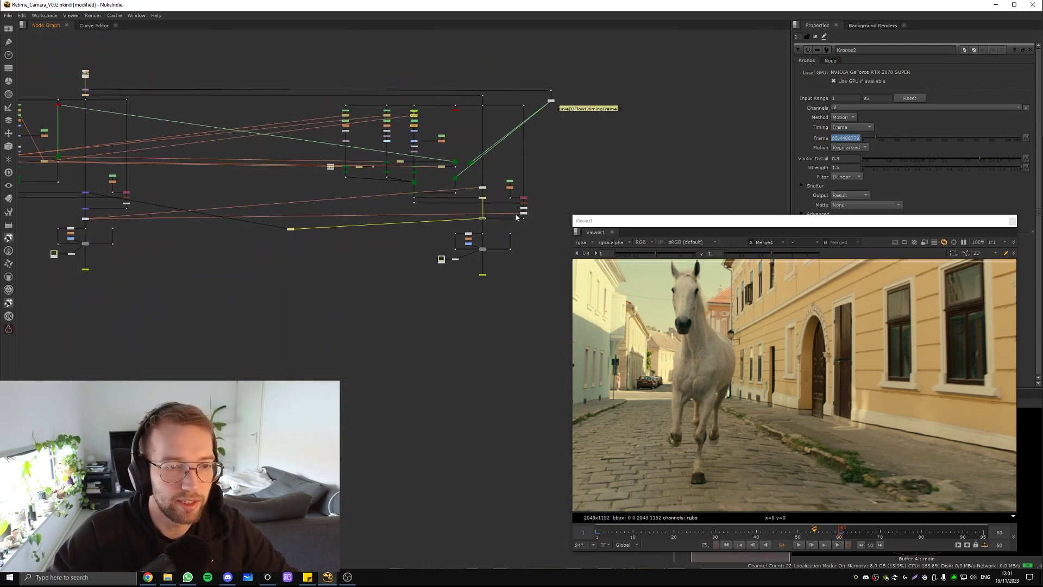
Compare the Kronos2 retimed plate with the DasGrain node's regrained comp in the viewer.
{"action": "scroll", "coordinate": [483, 204], "scroll_direction": "up", "scroll_amount": 5}
{"action": "key", "text": "1"}
{"action": "middle_click_drag", "start_coordinate": [469, 156], "coordinate": [405, 92]}
{"action": "left_click", "coordinate": [539, 246]}
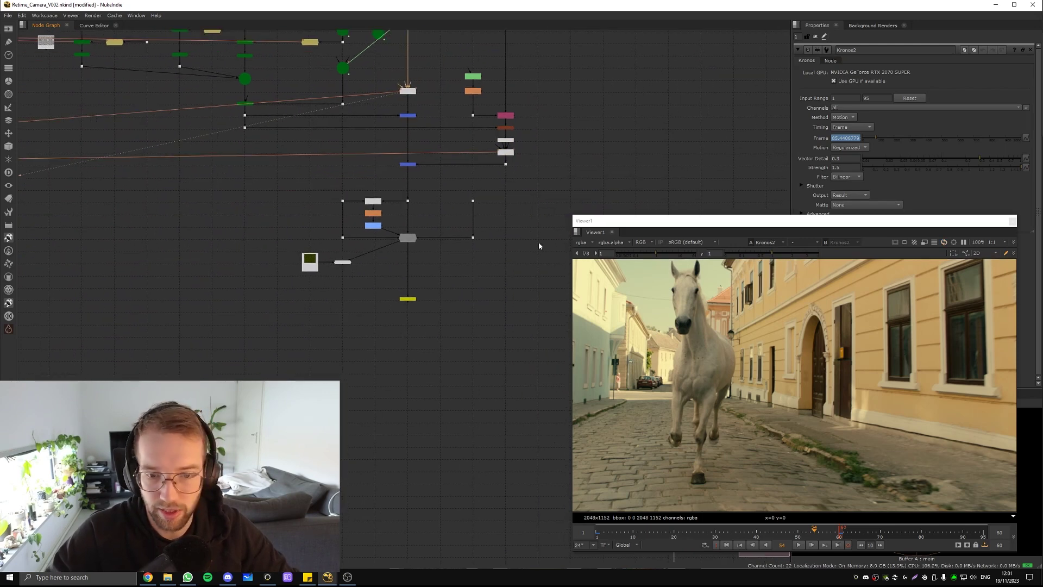
{"action": "scroll", "coordinate": [473, 227], "scroll_direction": "up", "scroll_amount": 5}
{"action": "left_click", "coordinate": [355, 102]}
{"action": "key", "text": "1"}
{"action": "left_click", "coordinate": [382, 222]}
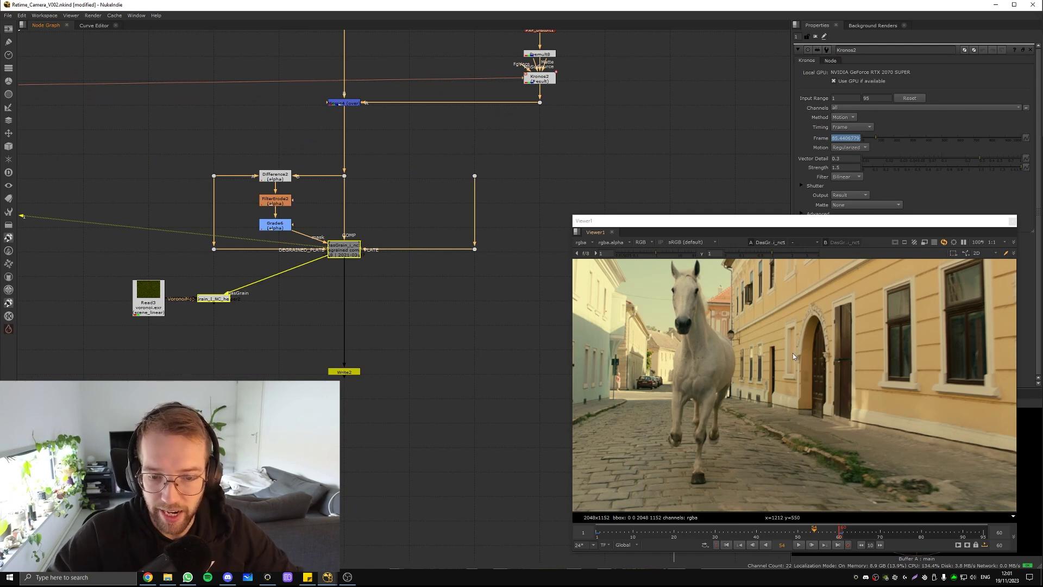
Inspect the grain on the yellow building's windows and the adjoining wall up close in the regrained comp.
{"action": "scroll", "coordinate": [822, 399], "scroll_direction": "up", "scroll_amount": 4}
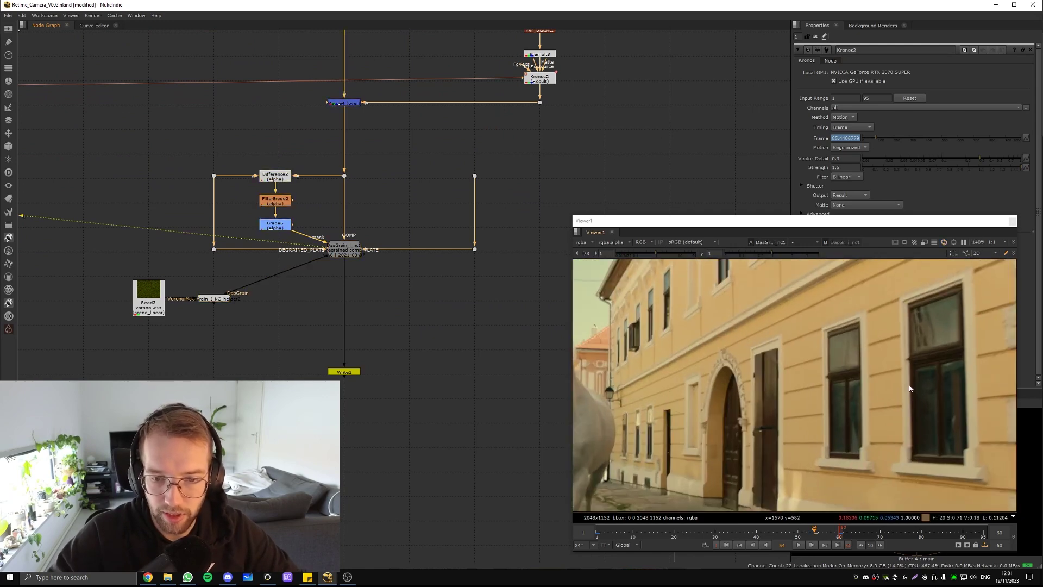
{"action": "middle_click_drag", "start_coordinate": [850, 430], "coordinate": [826, 366]}
{"action": "middle_click_drag", "start_coordinate": [891, 405], "coordinate": [774, 368]}
{"action": "middle_click_drag", "start_coordinate": [923, 397], "coordinate": [756, 356]}
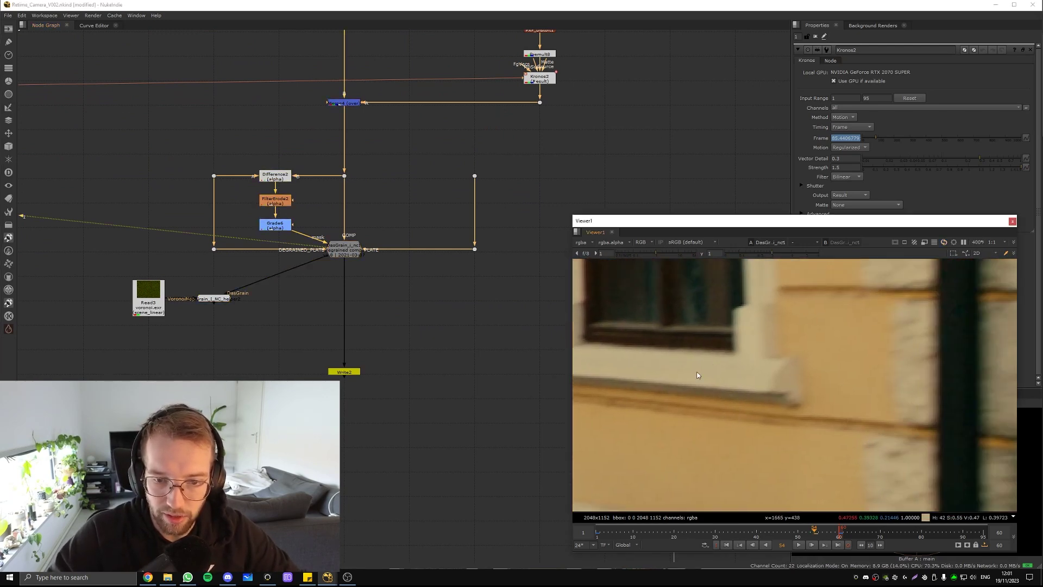
{"action": "scroll", "coordinate": [800, 320], "scroll_direction": "down", "scroll_amount": 2}
{"action": "middle_click_drag", "start_coordinate": [919, 288], "coordinate": [719, 346]}
Open the DasGrain node's properties, examine its grain inputs, and play the regrained comp with the full frame fitted.
{"action": "left_click", "coordinate": [340, 251]}
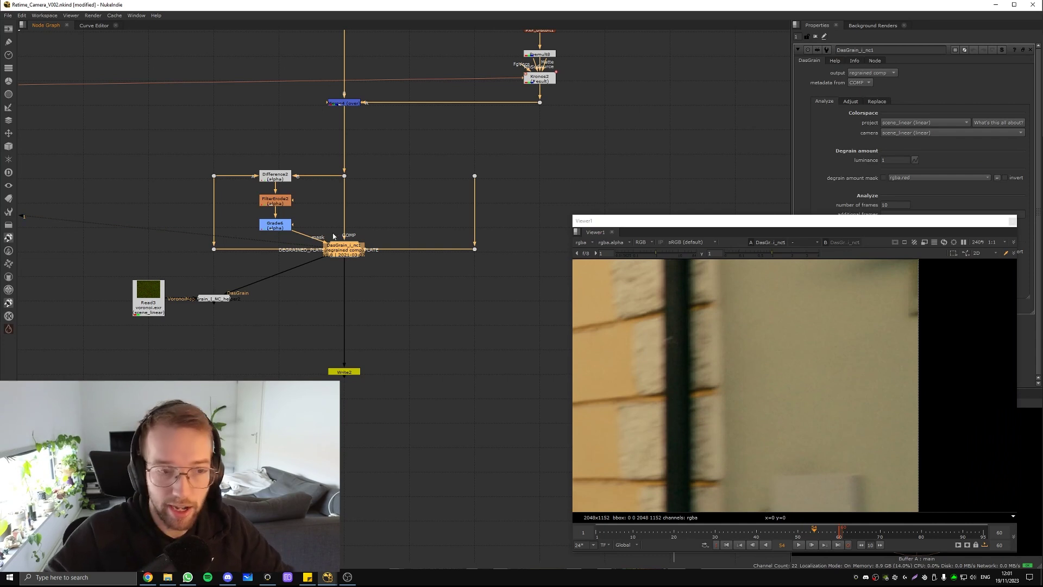
{"action": "middle_click_drag", "start_coordinate": [372, 232], "coordinate": [450, 228]}
{"action": "left_click_drag", "start_coordinate": [324, 323], "coordinate": [186, 258]}
{"action": "scroll", "coordinate": [417, 306], "scroll_direction": "down", "scroll_amount": 5}
{"action": "key", "text": "f"}
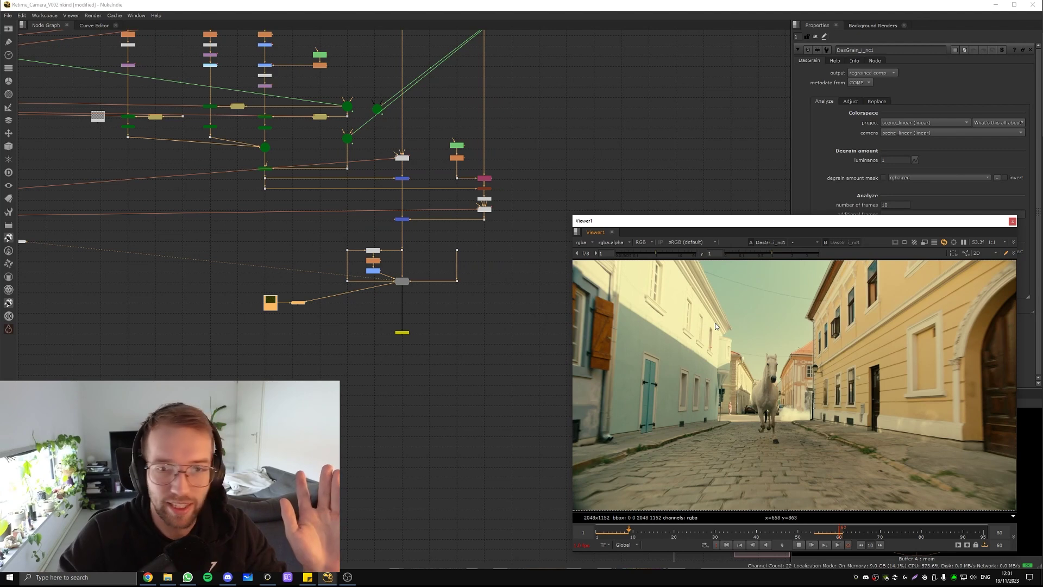
Open the properties of the curve(OFlow1.timingFrame2) sticky note and examine the second setup's merges and regrain nodes during playback.
{"action": "middle_click_drag", "start_coordinate": [397, 196], "coordinate": [344, 343]}
{"action": "left_click", "coordinate": [535, 148]}
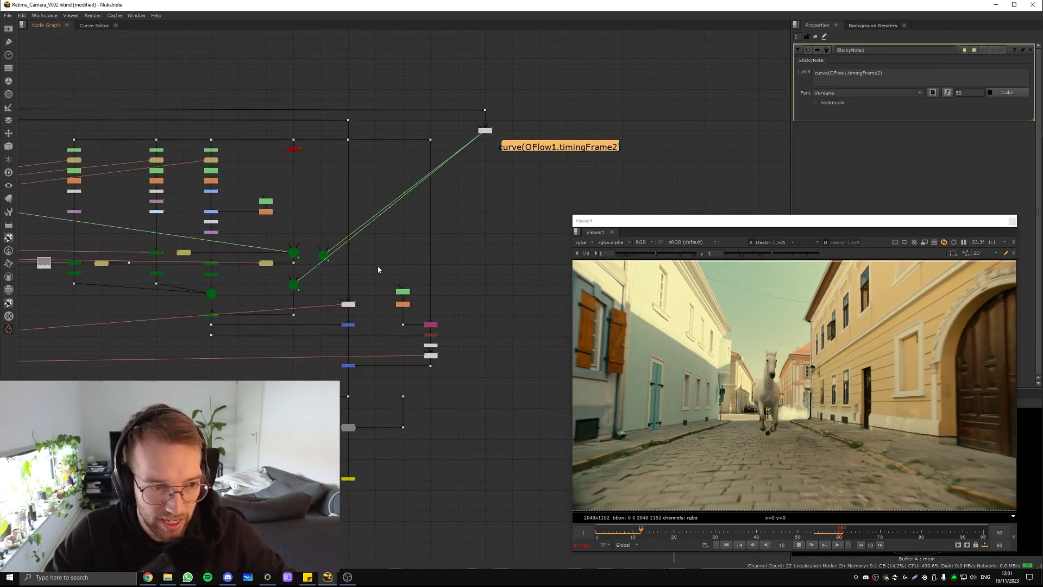
{"action": "left_click_drag", "start_coordinate": [371, 308], "coordinate": [315, 345]}
{"action": "middle_click_drag", "start_coordinate": [318, 309], "coordinate": [332, 284]}
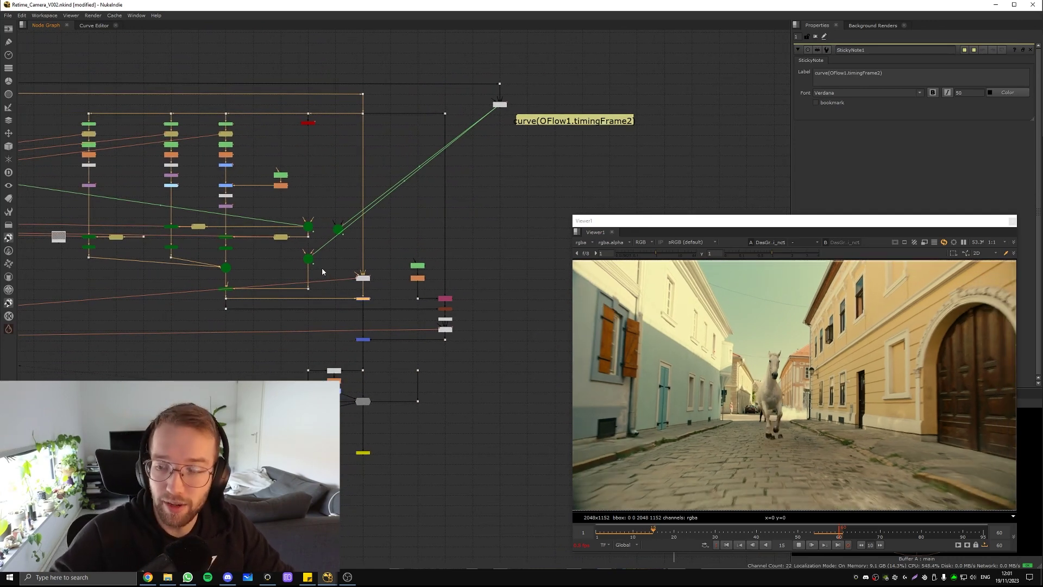
{"action": "left_click_drag", "start_coordinate": [371, 320], "coordinate": [323, 357]}
{"action": "middle_click_drag", "start_coordinate": [385, 327], "coordinate": [338, 200]}
{"action": "scroll", "coordinate": [267, 265], "scroll_direction": "up", "scroll_amount": 4}
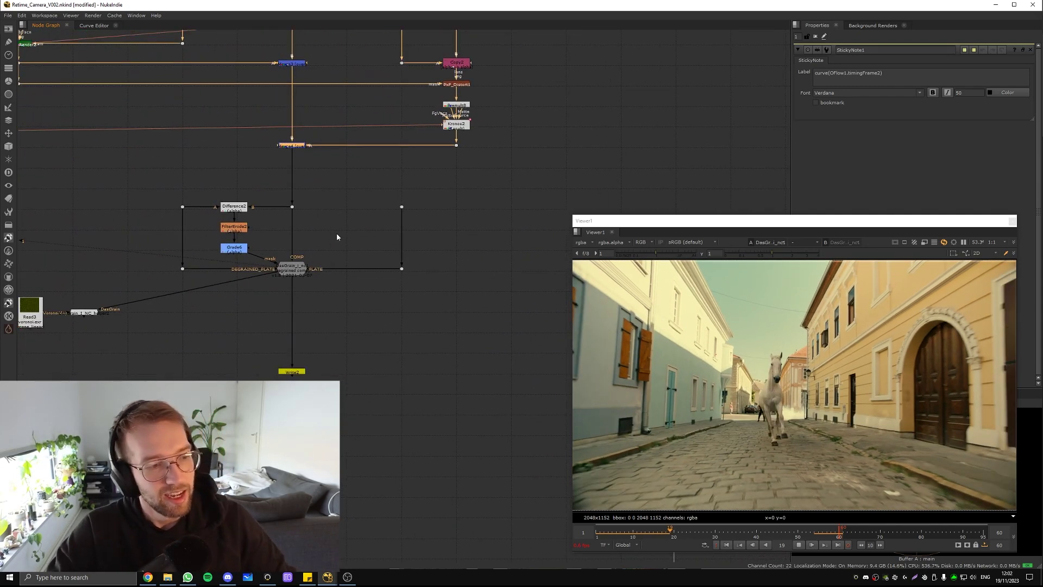
{"action": "left_click_drag", "start_coordinate": [302, 255], "coordinate": [267, 311]}
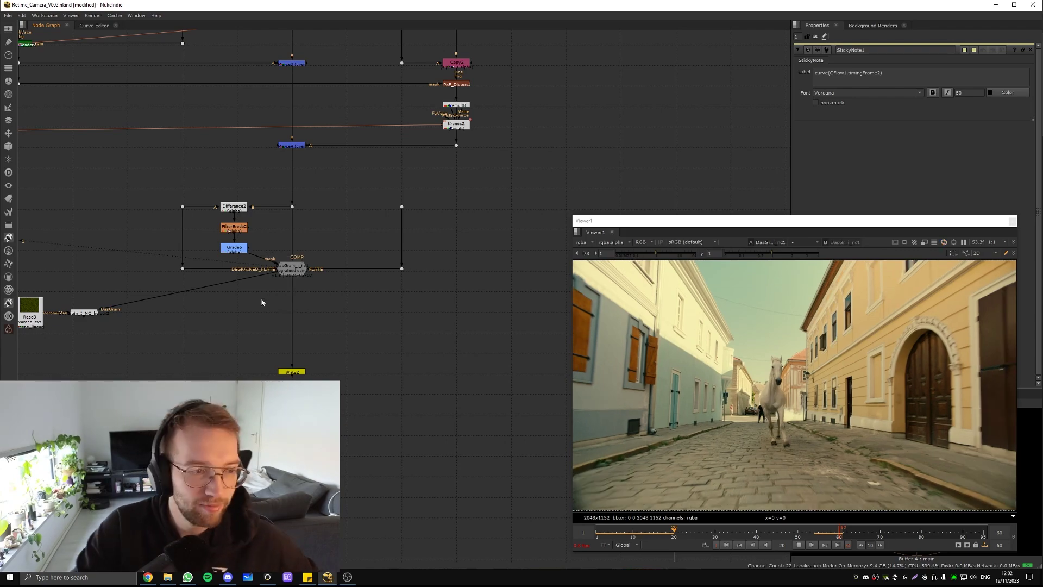